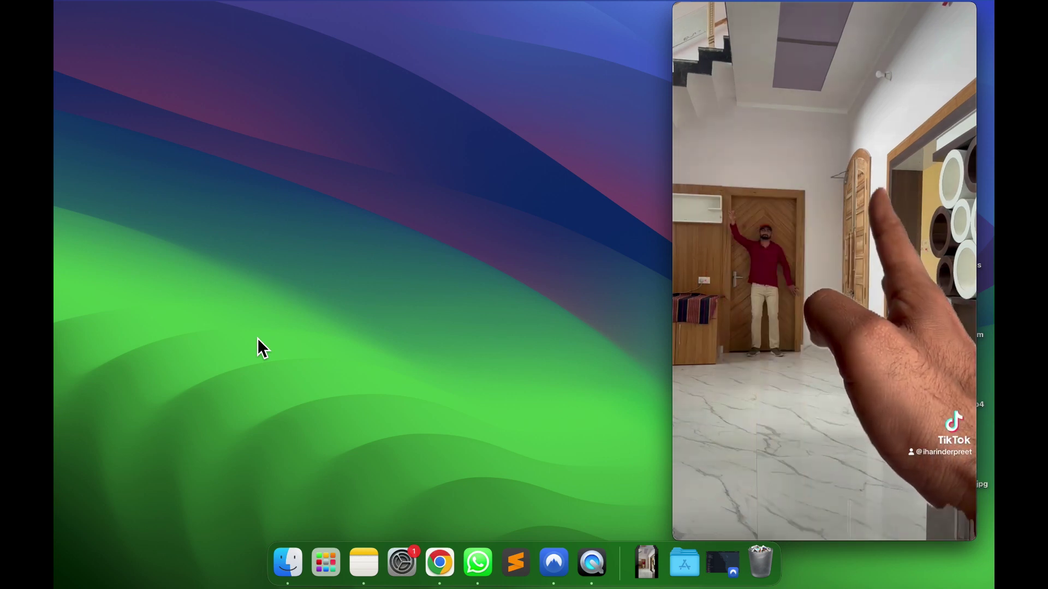
# Step: Open IMG_4118.MOV from the Downloads folder for playback
pyautogui.click(280, 554)
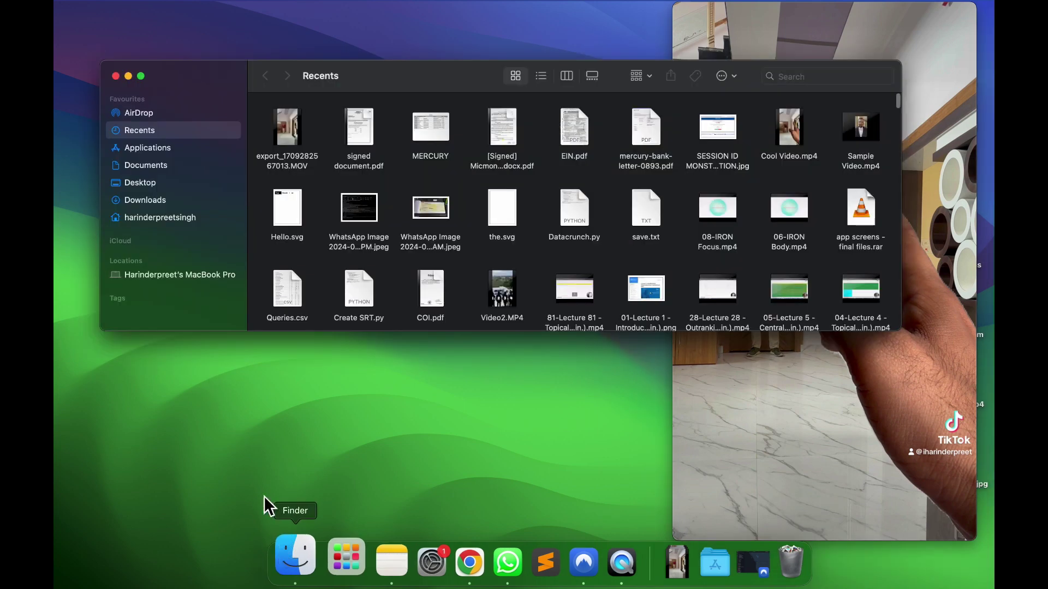
pyautogui.click(150, 207)
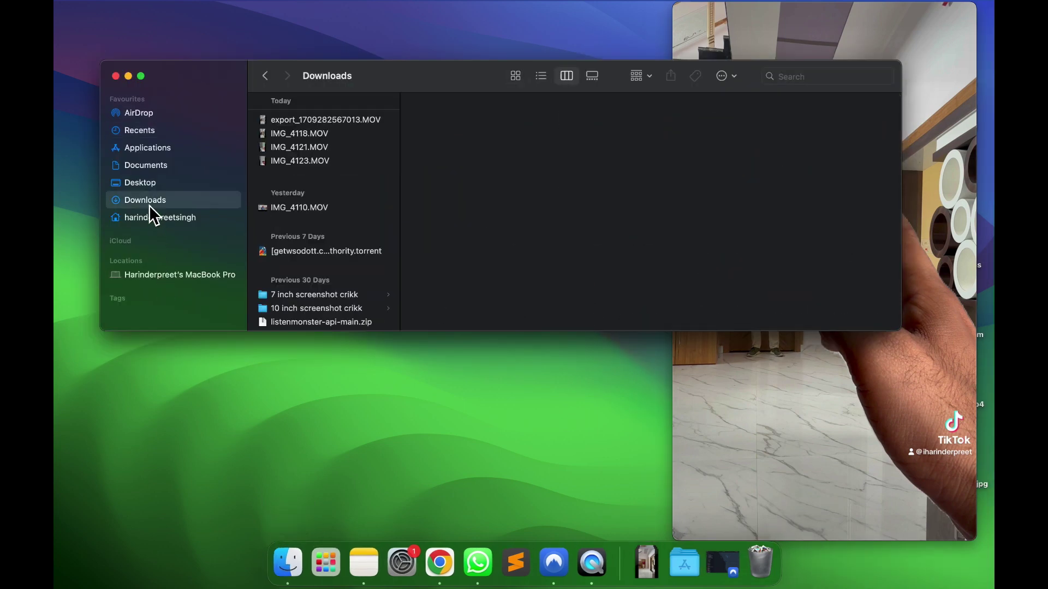
pyautogui.click(300, 145)
pyautogui.doubleClick(304, 136)
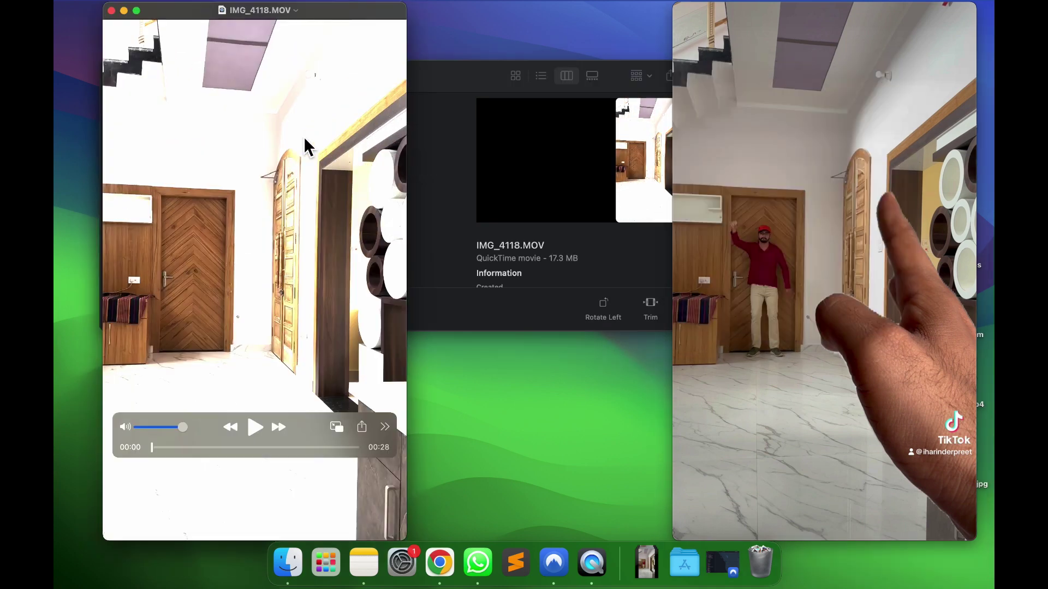
# Step: Skim through the IMG_4118.MOV footage from the standing pose to the walk toward the camera, and close the video
pyautogui.click(245, 448)
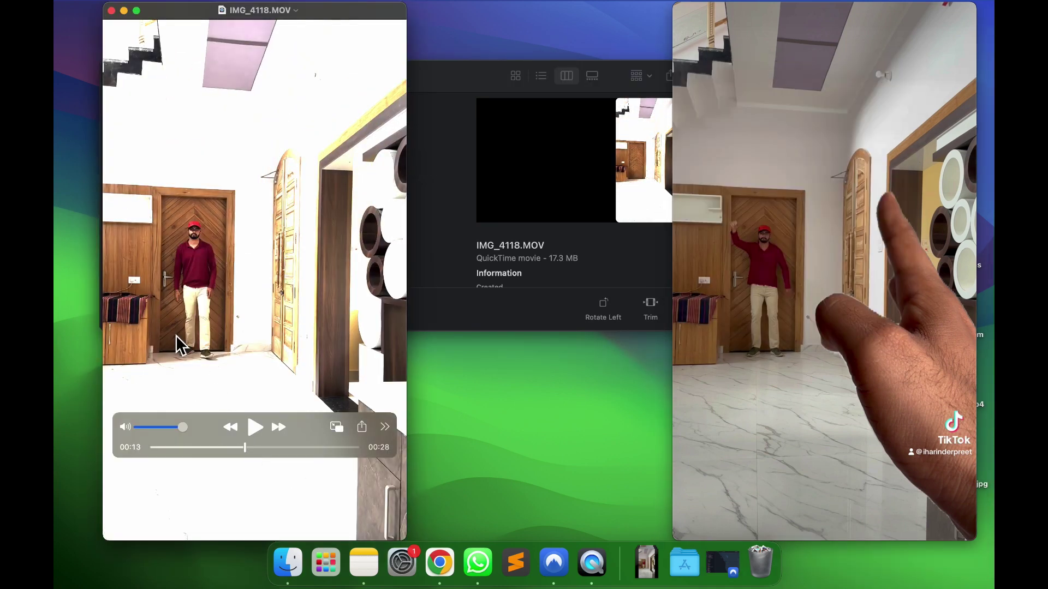
pyautogui.press('space')
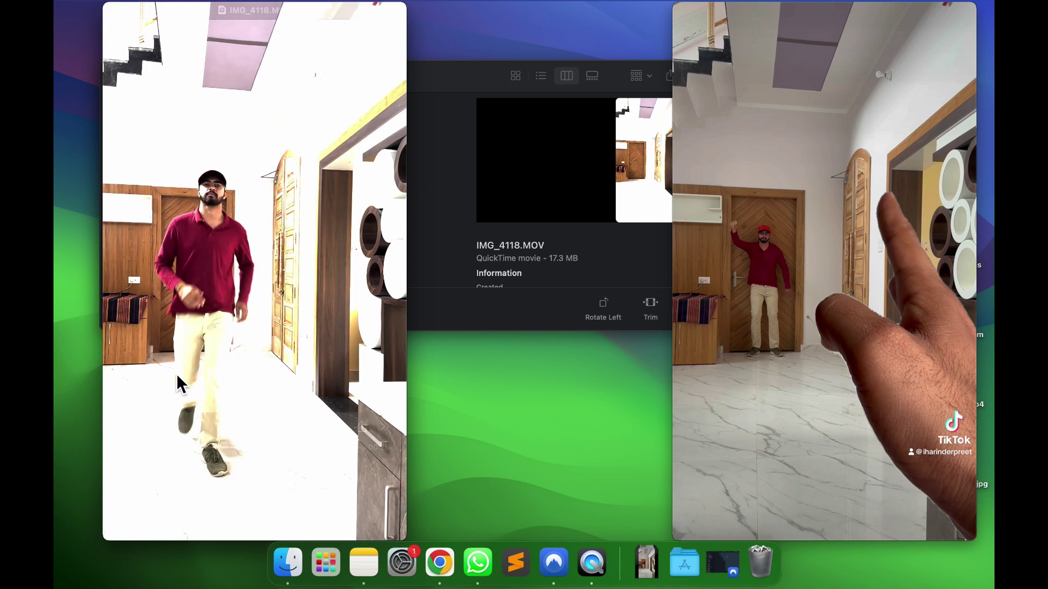
pyautogui.click(256, 427)
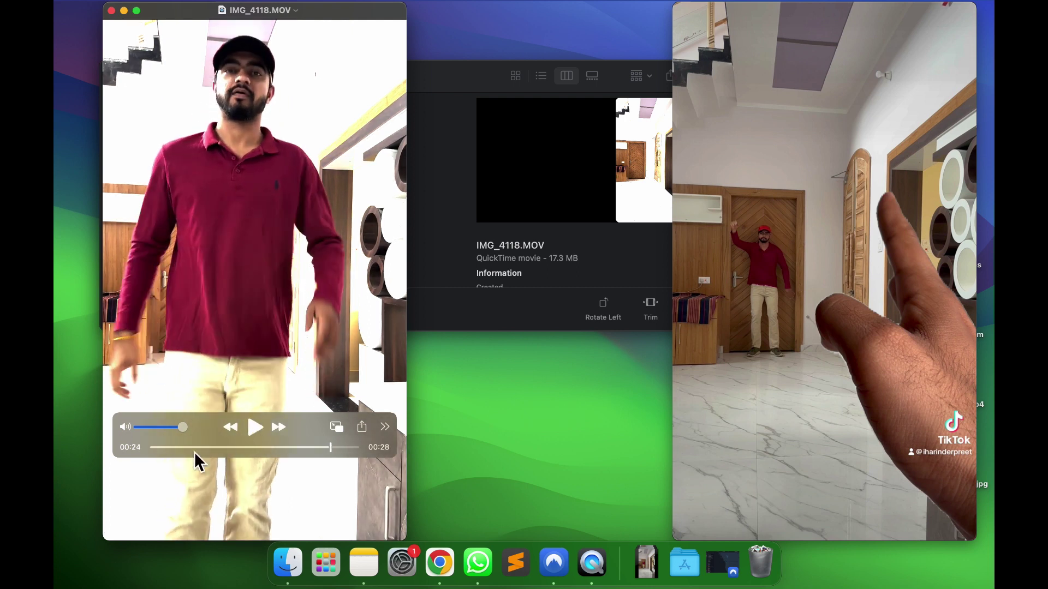
pyautogui.click(152, 448)
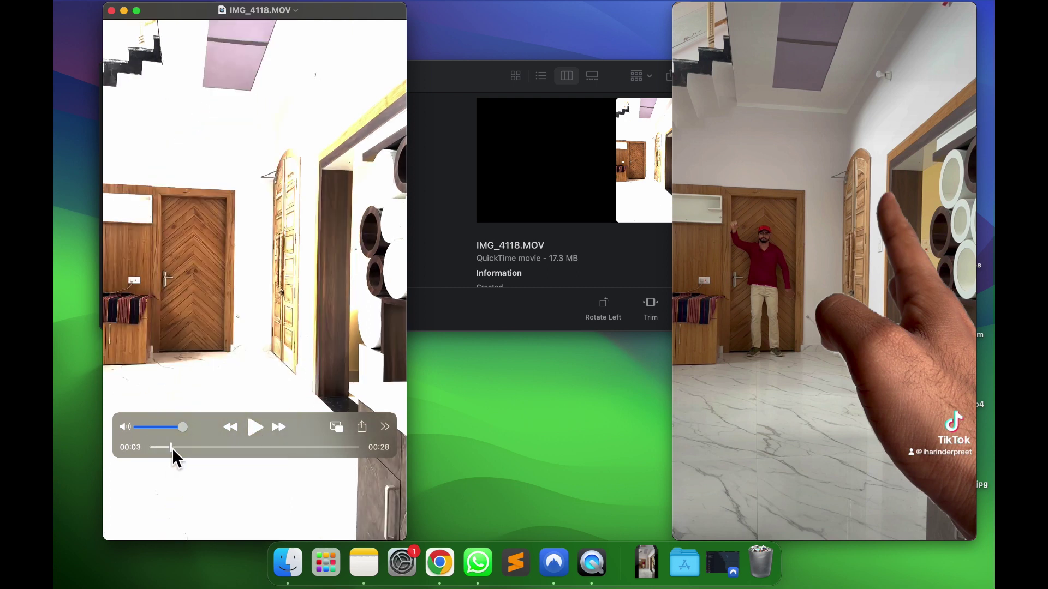
pyautogui.moveTo(164, 449)
pyautogui.mouseDown()
pyautogui.moveTo(147, 450)
pyautogui.moveTo(162, 451)
pyautogui.mouseUp()
pyautogui.click(112, 11)
# Step: Preview the hand footage in IMG_4123.MOV and close it
pyautogui.click(300, 146)
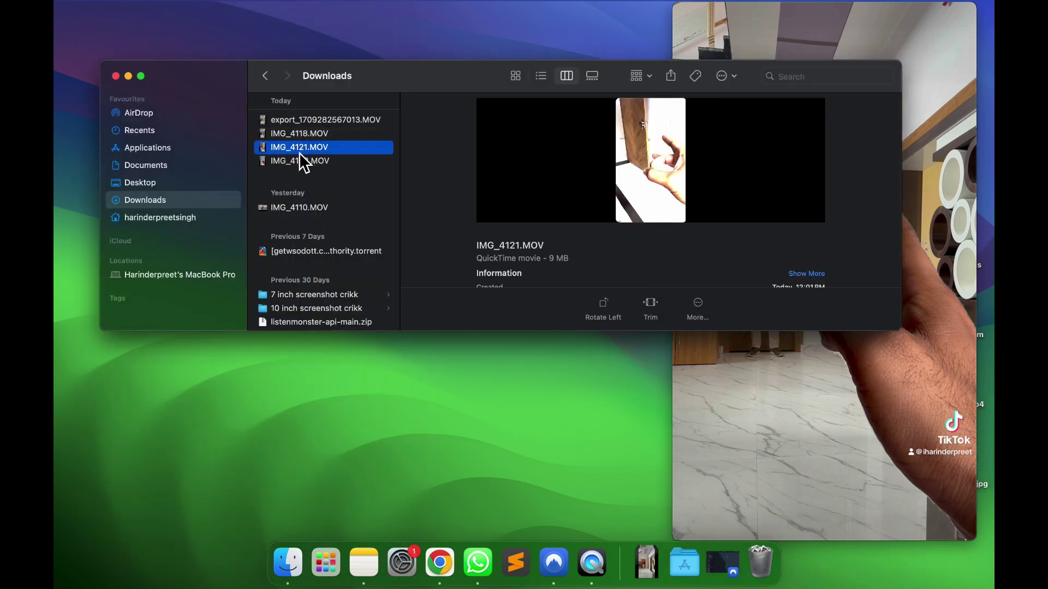
pyautogui.doubleClick(299, 160)
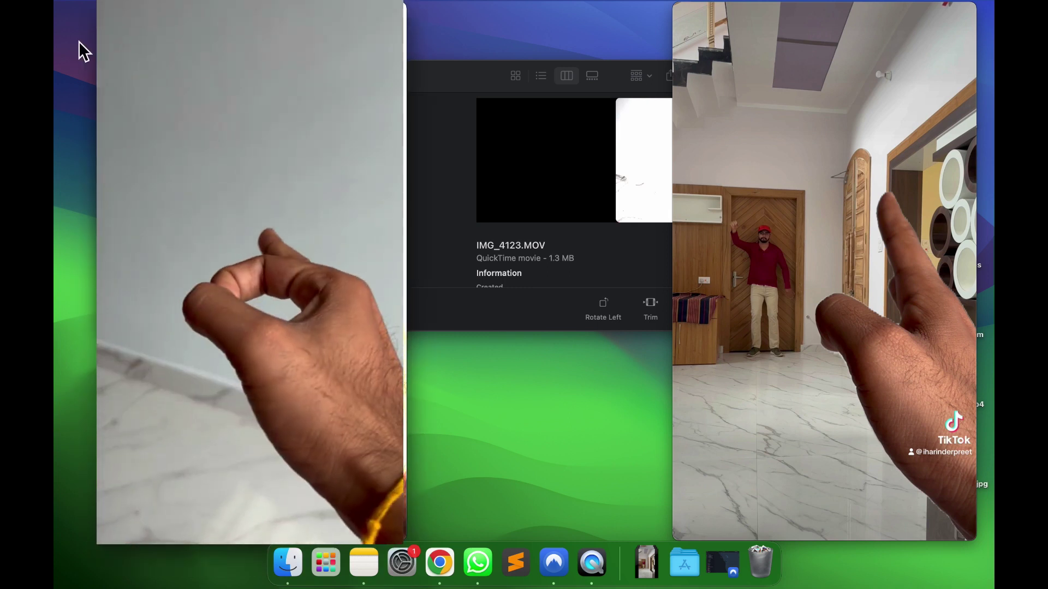
pyautogui.click(111, 11)
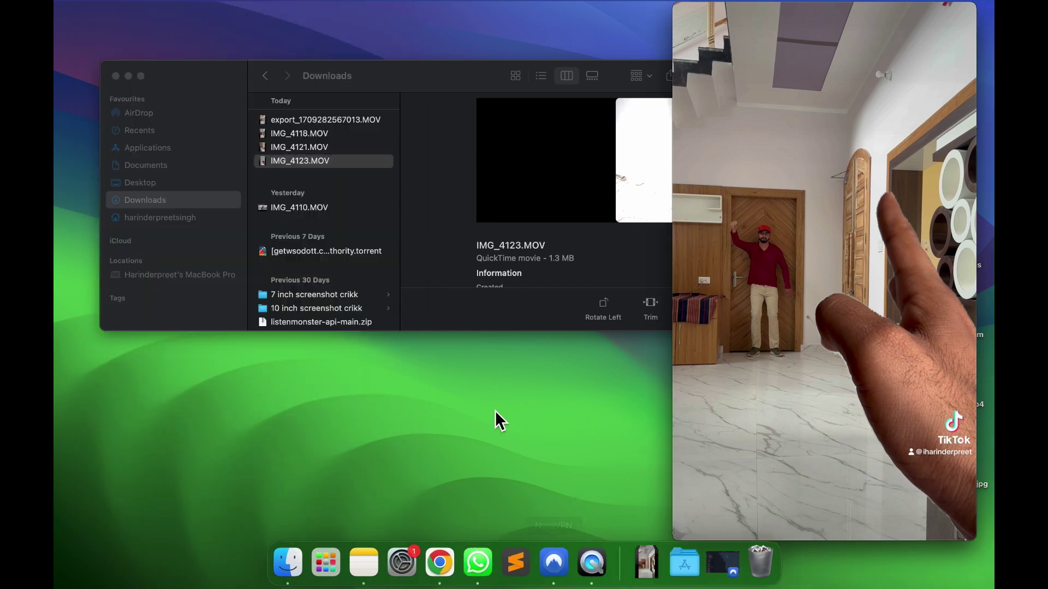
# Step: Launch Wondershare Filmora and create a new project
pyautogui.press('super+space')
pyautogui.write('fil')
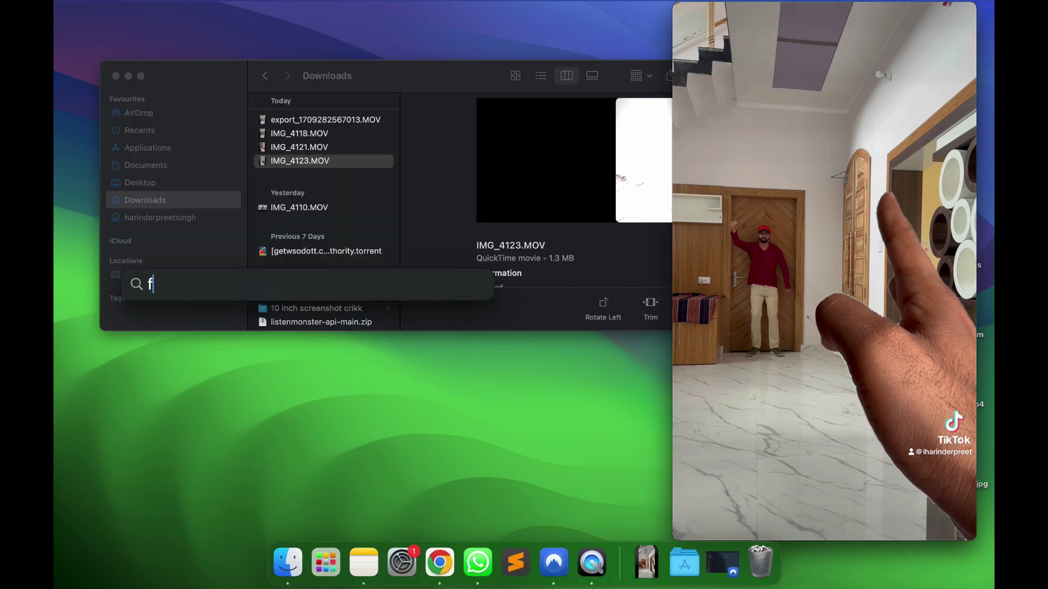
pyautogui.write('mora')
pyautogui.press('Return')
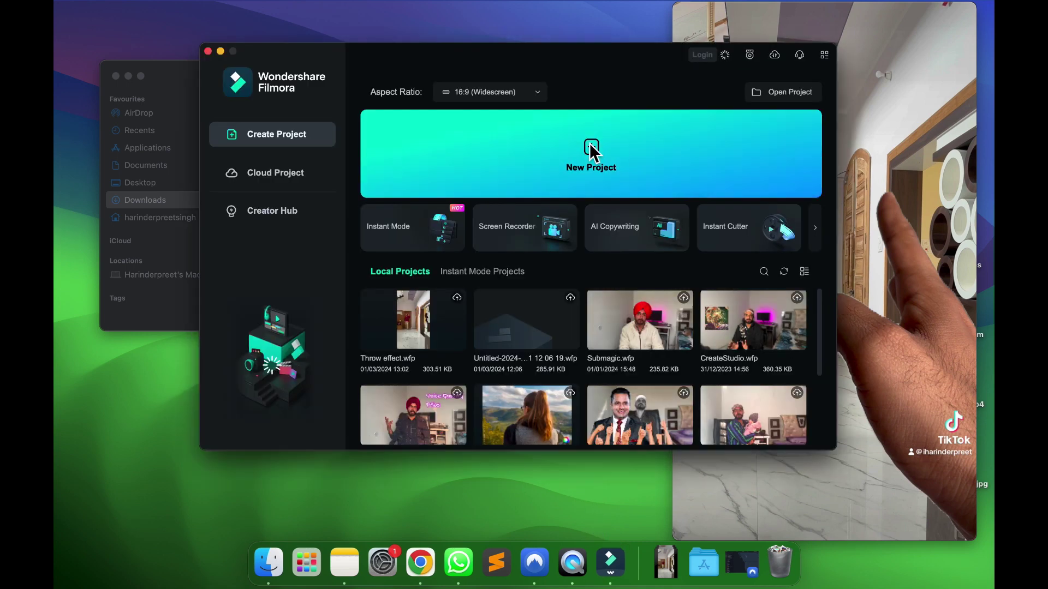
pyautogui.click(590, 143)
# Step: Import IMG_4123.MOV and IMG_4118.MOV from Downloads into the project media
pyautogui.click(241, 185)
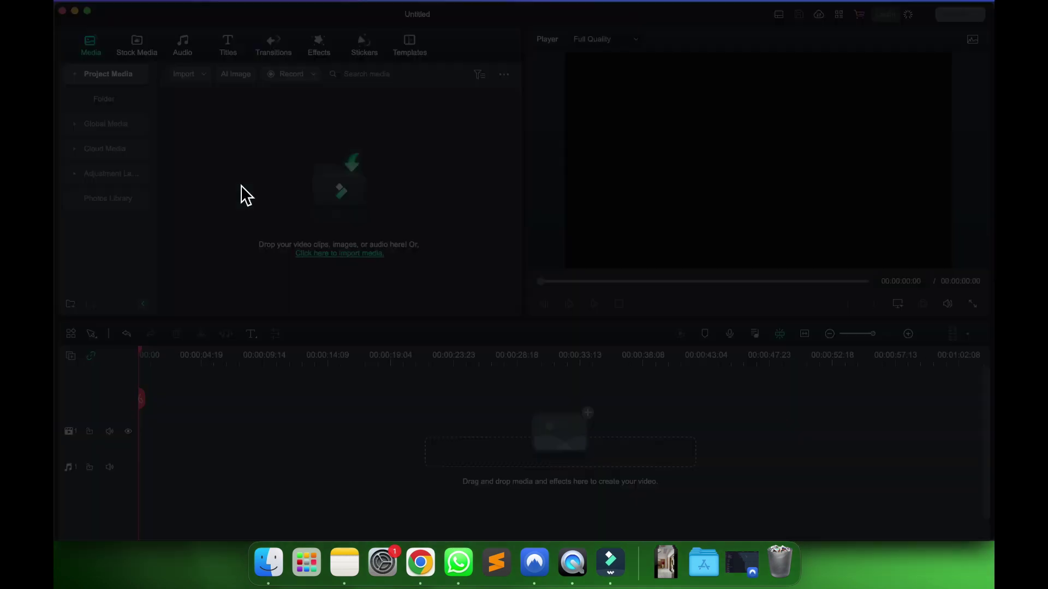
pyautogui.click(430, 158)
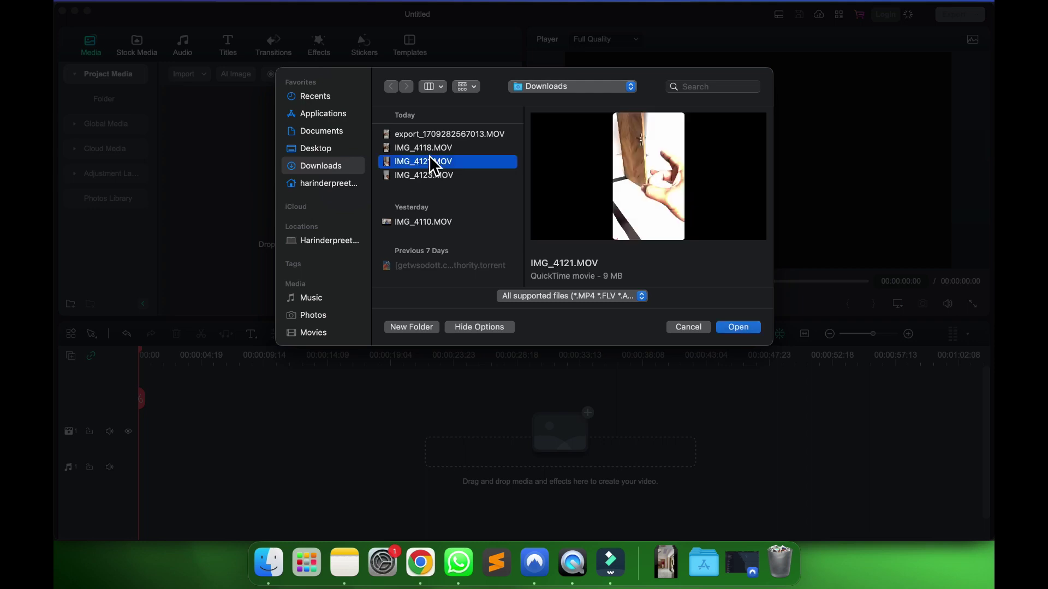
pyautogui.click(430, 175)
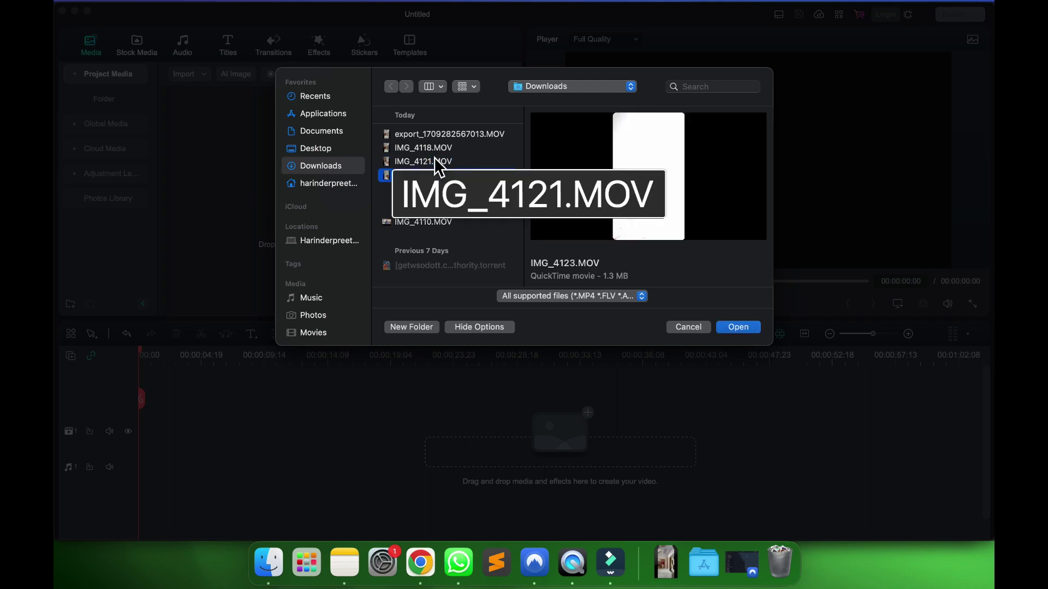
pyautogui.keyDown('super'); pyautogui.click(437, 152); pyautogui.keyUp('super')
pyautogui.press('Return')
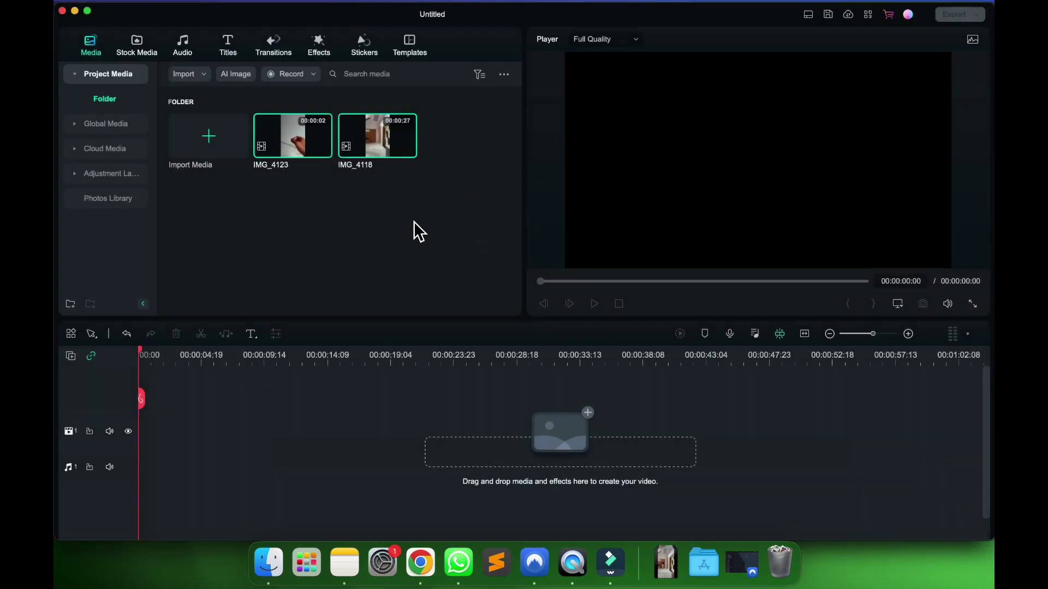
# Step: Place IMG_4118 at the start of the timeline and match the project settings to the media at 1080 x 1920 25fps
pyautogui.click(287, 204)
pyautogui.moveTo(362, 146); pyautogui.dragTo(138, 453)
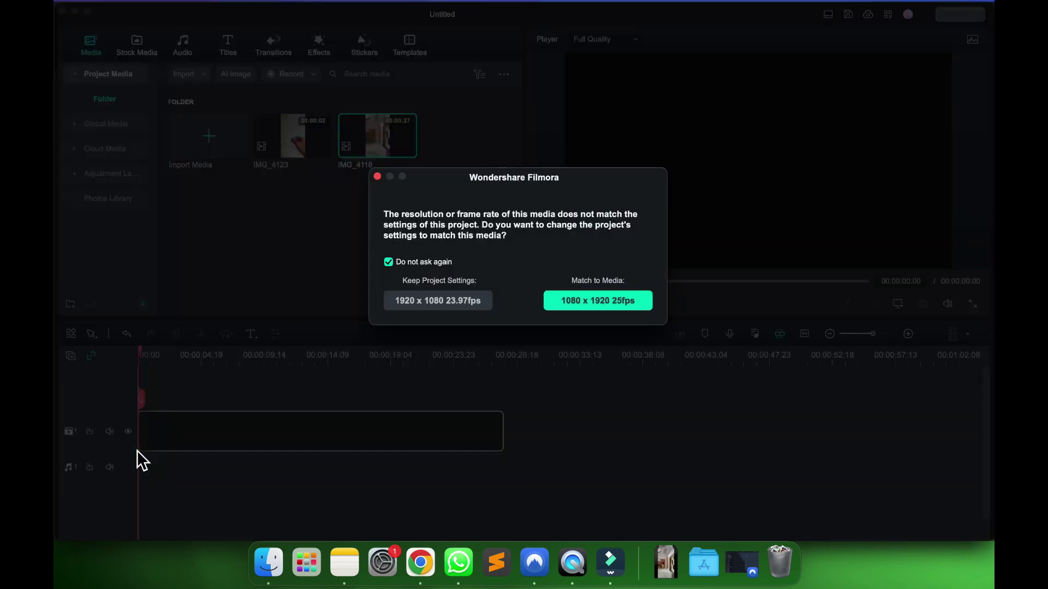
pyautogui.click(600, 306)
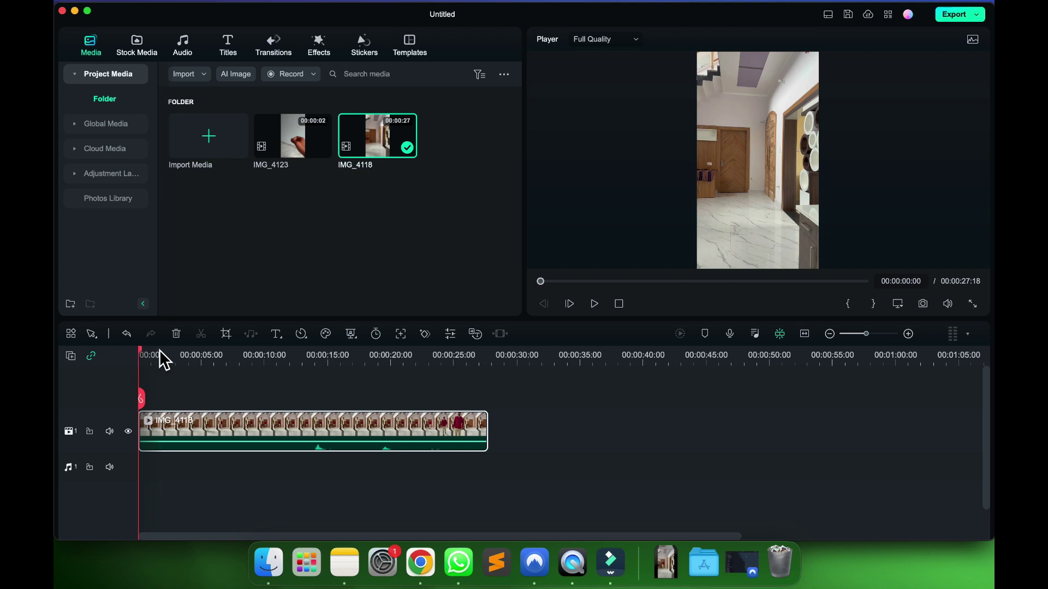
# Step: Split IMG_4118 at 00:00:03:21 and set the empty-room part aside on video track 4 at about 00:00:44:24
pyautogui.moveTo(146, 355); pyautogui.dragTo(189, 360)
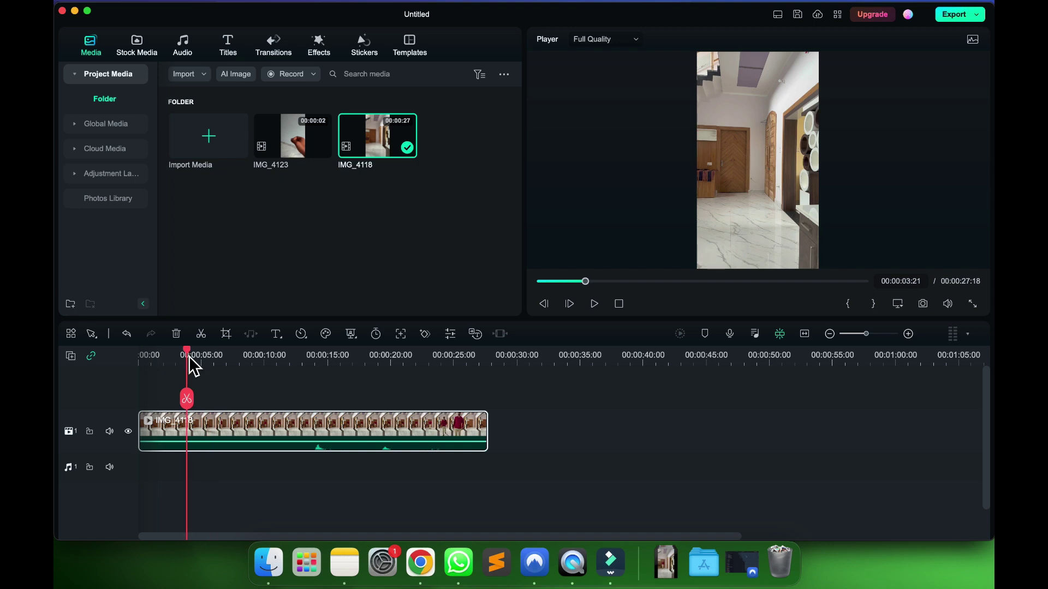
pyautogui.click(187, 399)
pyautogui.moveTo(169, 435); pyautogui.dragTo(734, 388)
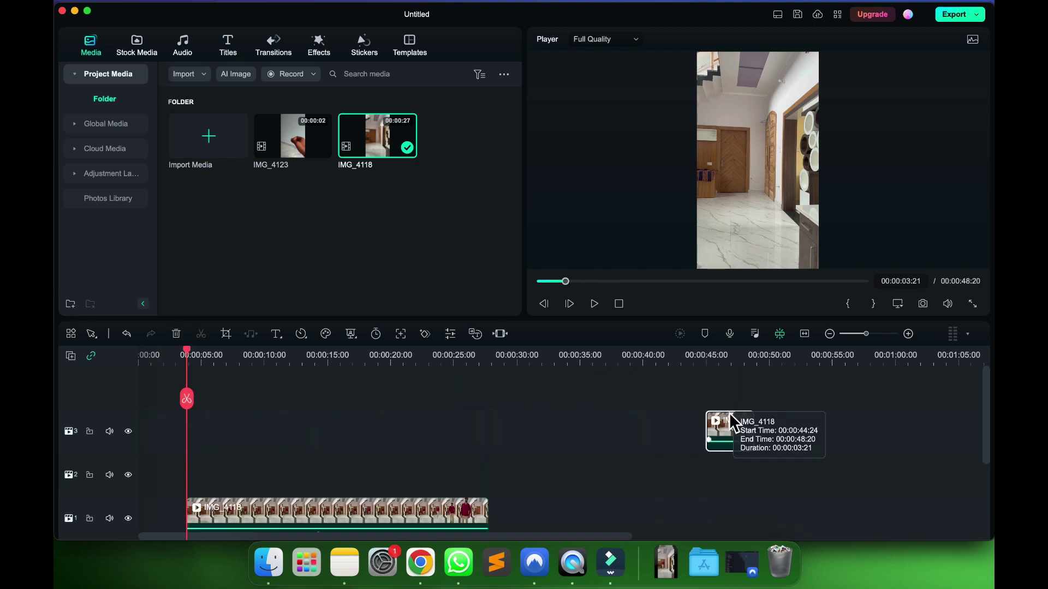
pyautogui.moveTo(730, 390); pyautogui.dragTo(732, 392)
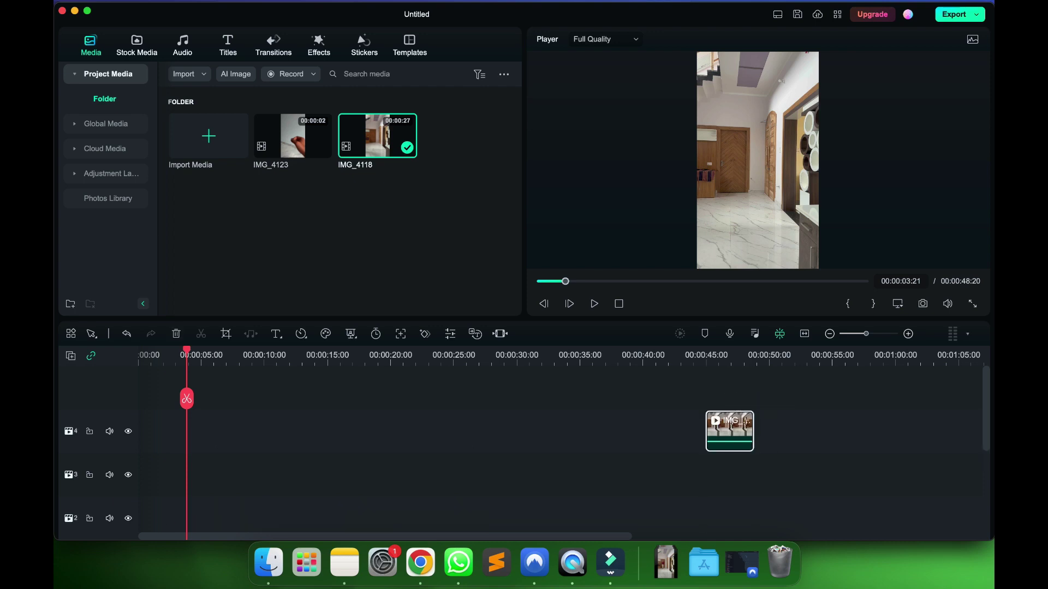
# Step: Lock and hide video track 4 holding the empty-room clip
pyautogui.click(90, 431)
pyautogui.click(128, 433)
pyautogui.scroll(-3, 218, 504)
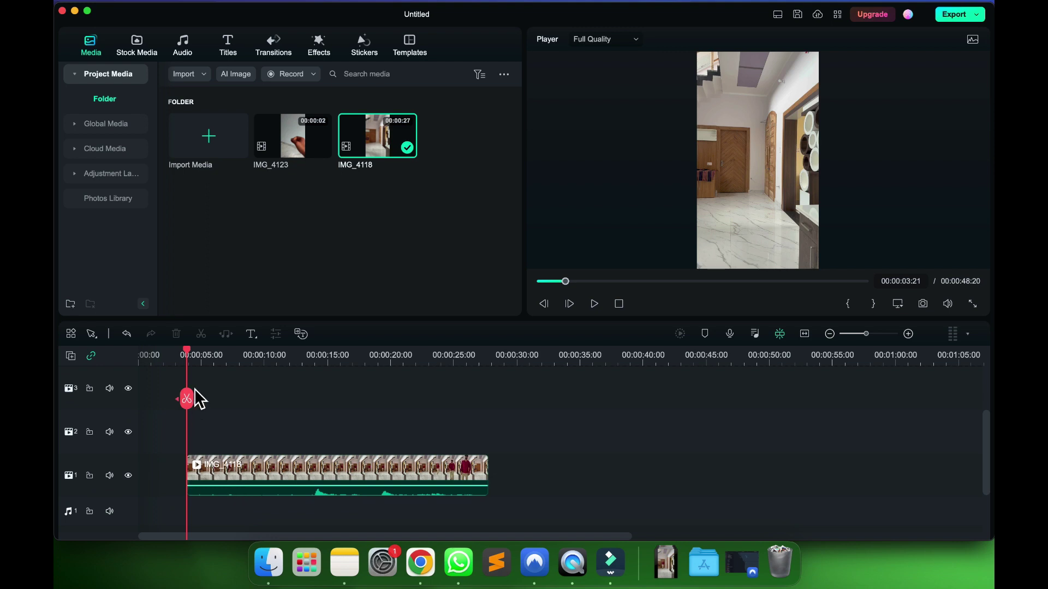
# Step: Detach the audio from the long IMG_4118 clip on track 1 and delete it
pyautogui.moveTo(186, 360); pyautogui.dragTo(396, 380)
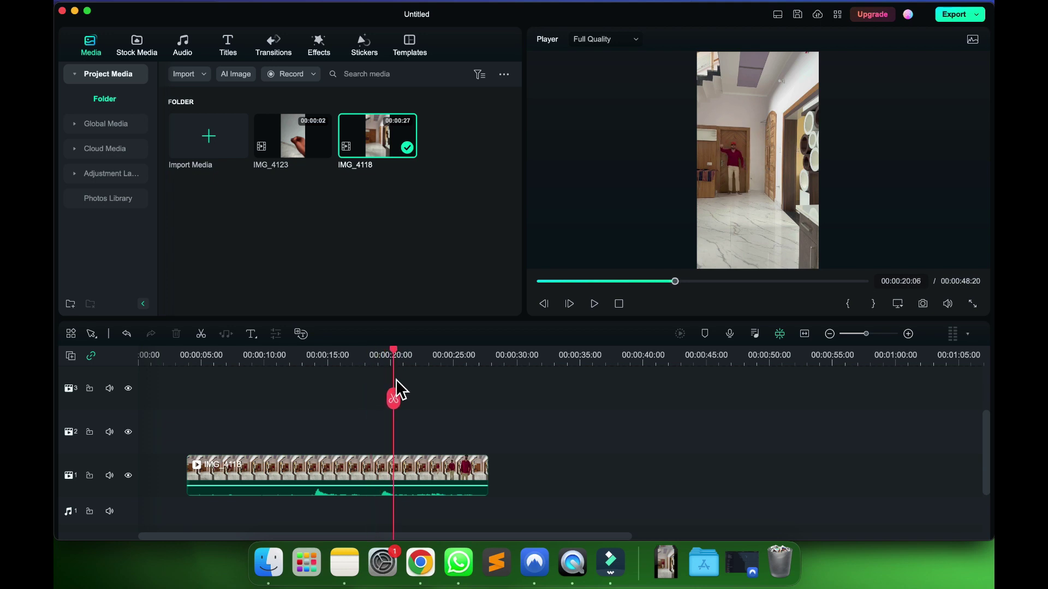
pyautogui.click(344, 480)
pyautogui.hotkey('ctrl', 'alt', 'd')
pyautogui.click(269, 514)
pyautogui.press('Delete')
# Step: Split the track 1 clip at 00:00:16:19 and delete the portion before the cut
pyautogui.moveTo(188, 366); pyautogui.dragTo(353, 376)
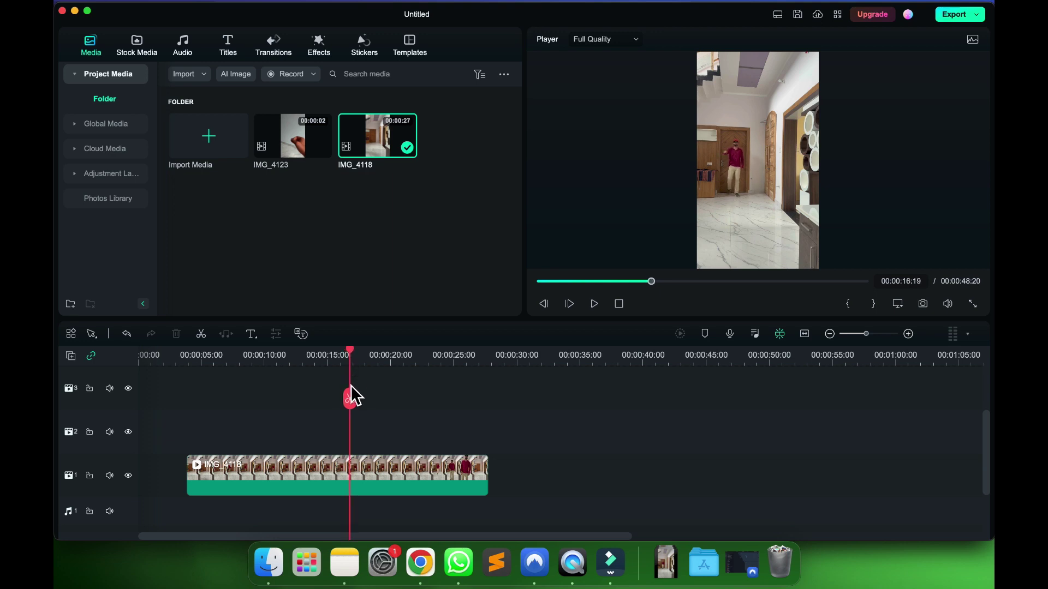
pyautogui.click(350, 400)
pyautogui.click(293, 477)
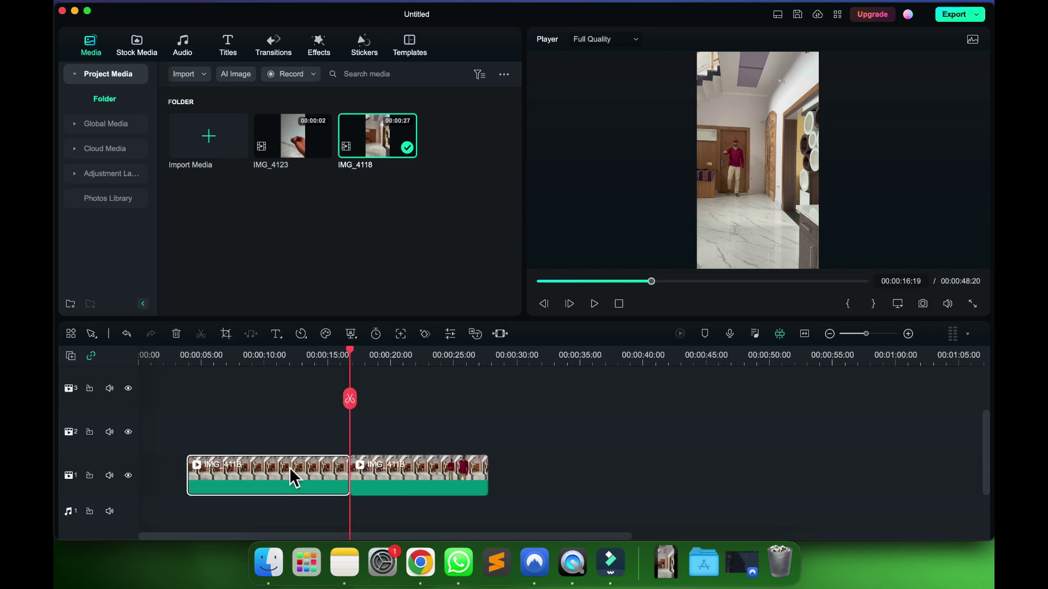
pyautogui.press('Delete')
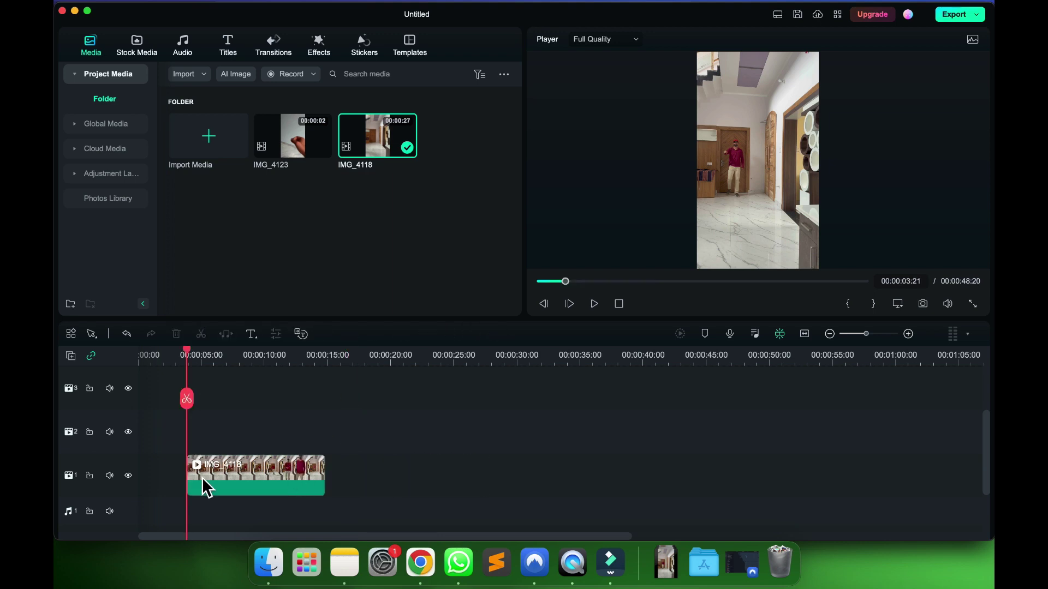
# Step: Split the remaining clip at 00:00:08:00 and move the walking part to the timeline start, ahead of the standing part on track 1
pyautogui.moveTo(189, 361); pyautogui.dragTo(241, 372)
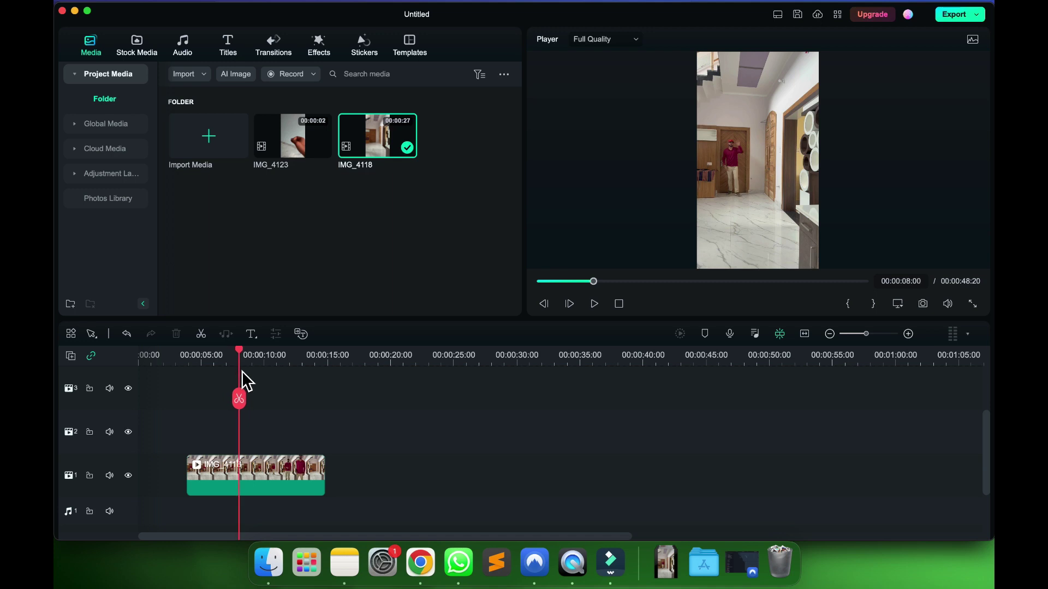
pyautogui.click(239, 404)
pyautogui.moveTo(280, 482); pyautogui.dragTo(147, 447)
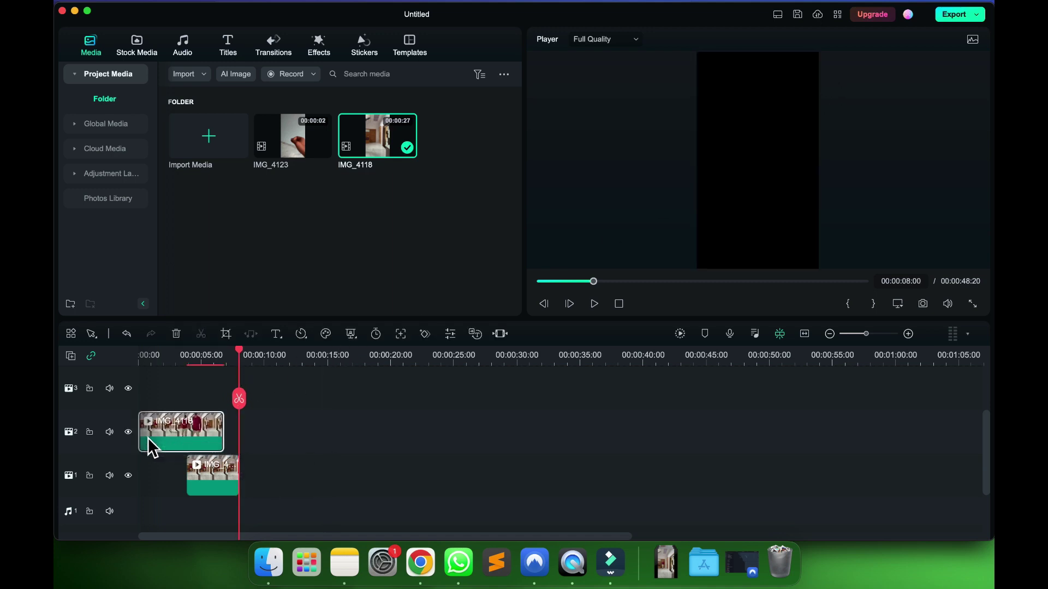
pyautogui.moveTo(206, 480); pyautogui.dragTo(344, 480)
pyautogui.moveTo(160, 435); pyautogui.dragTo(165, 474)
# Step: Cut the walking clip at 00:00:02:14, delete its remainder, and attach the standing clip directly after it
pyautogui.moveTo(240, 359); pyautogui.dragTo(173, 367)
pyautogui.click(170, 402)
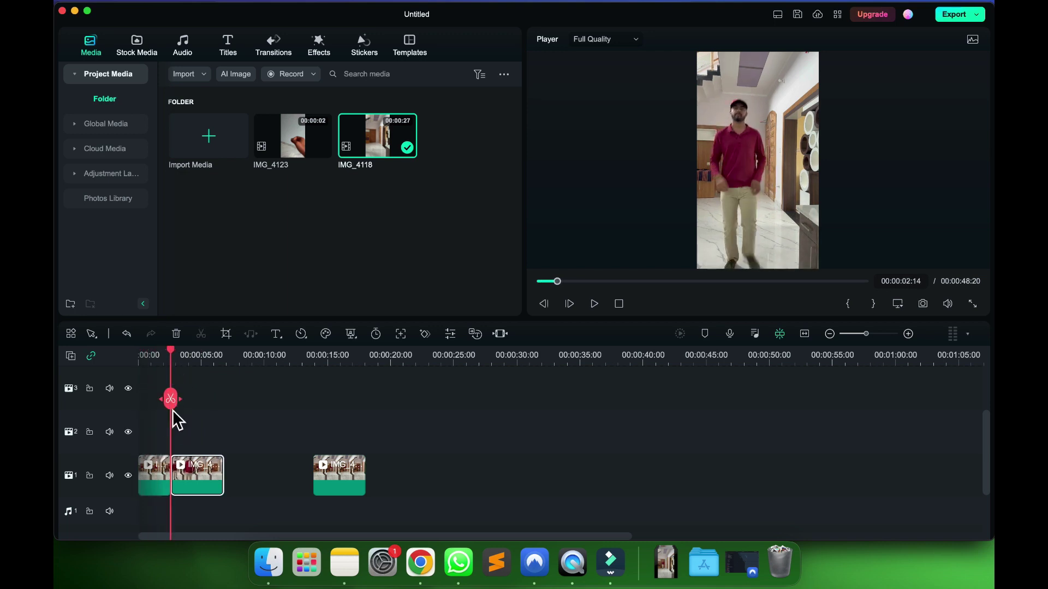
pyautogui.press('Delete')
pyautogui.moveTo(285, 475); pyautogui.dragTo(193, 474)
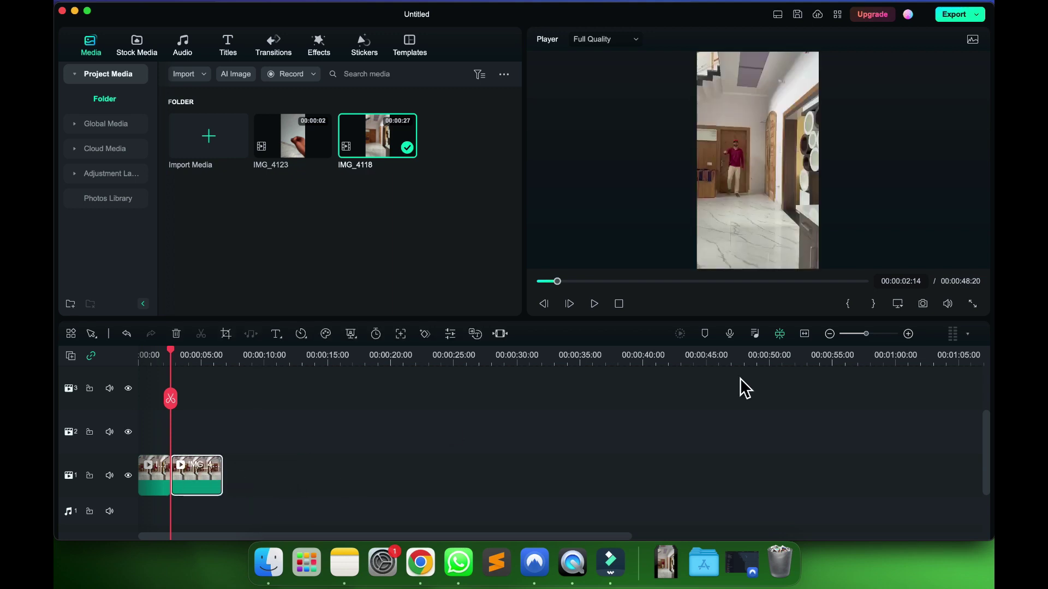
# Step: Unlock video track 4 and make it visible again
pyautogui.scroll(-3, 741, 378)
pyautogui.scroll(-3, 659, 472)
pyautogui.scroll(3, 660, 472)
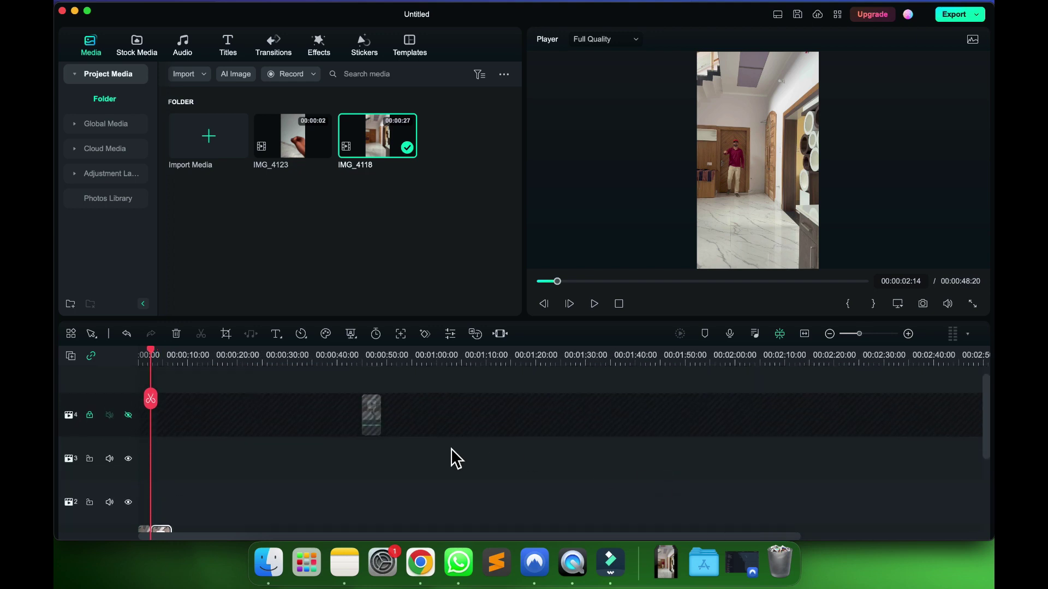
pyautogui.click(90, 415)
pyautogui.click(128, 416)
# Step: Bring the empty-room clip down to track 1 and raise the standing clip to track 2 above it
pyautogui.moveTo(373, 418); pyautogui.dragTo(228, 494)
pyautogui.moveTo(164, 482); pyautogui.dragTo(165, 426)
pyautogui.moveTo(224, 466); pyautogui.dragTo(156, 468)
# Step: Align the start of the empty-room clip on track 1 with the standing clip at 00:00:02:14, without displacing other clips
pyautogui.press('super+equal')
pyautogui.press('super+equal')
pyautogui.press('super+equal')
pyautogui.press('super+equal')
pyautogui.press('super+equal')
pyautogui.press('super+equal')
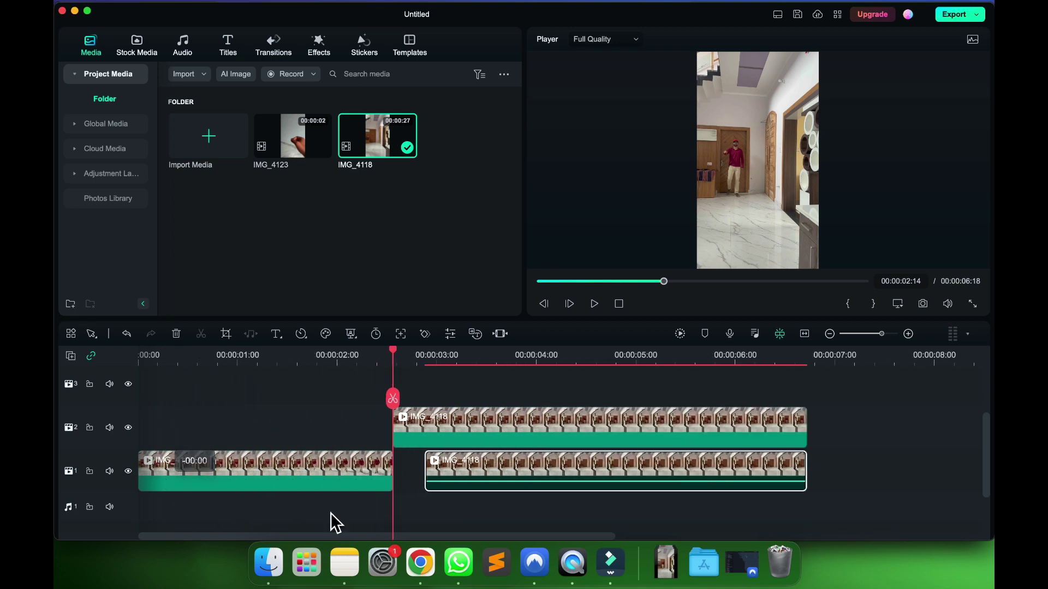
pyautogui.moveTo(458, 460); pyautogui.dragTo(410, 459)
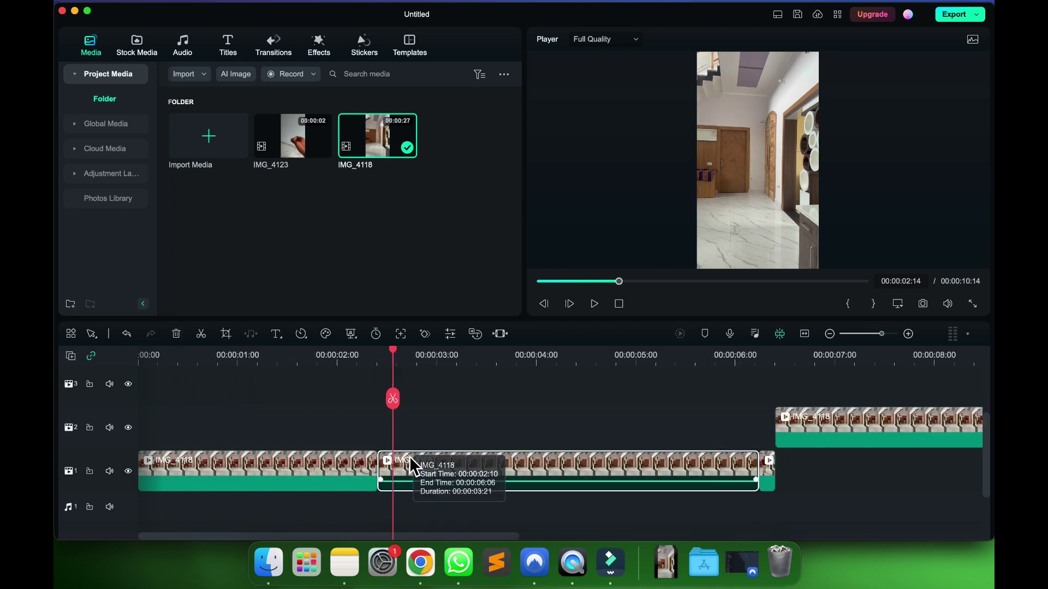
pyautogui.press('super+z')
pyautogui.moveTo(412, 462); pyautogui.dragTo(412, 462)
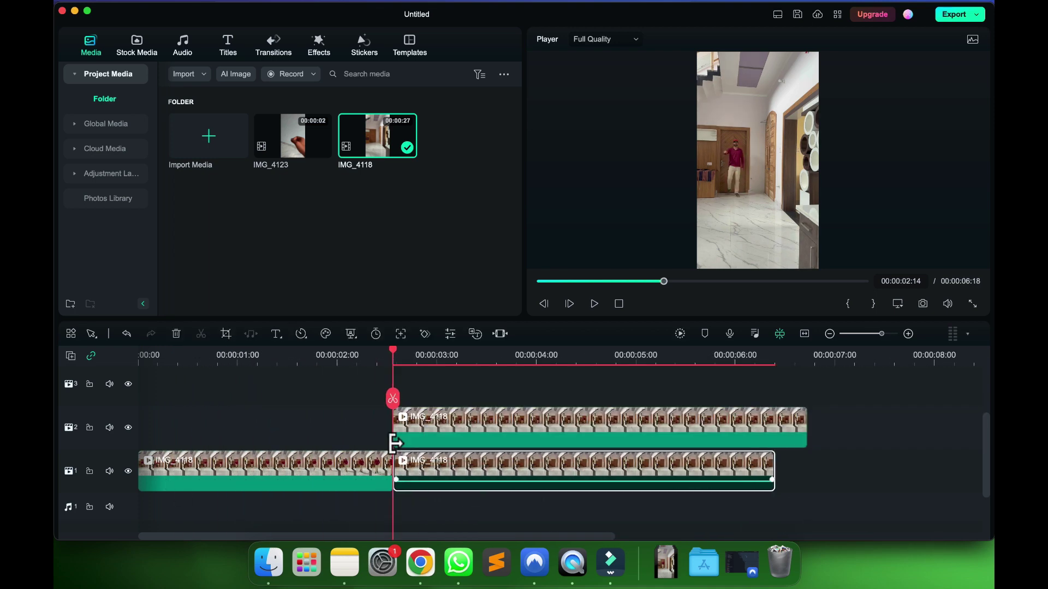
# Step: Cut the standing clip on track 2 at 00:00:04:02, delete the part before the cut and align the remainder to 00:00:02:14
pyautogui.moveTo(395, 361); pyautogui.dragTo(549, 398)
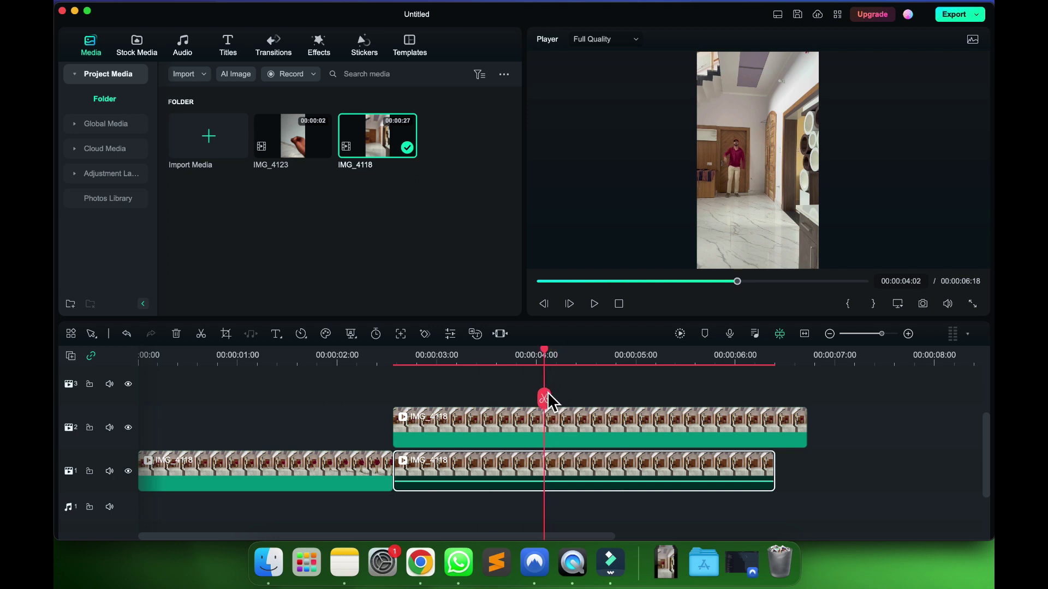
pyautogui.click(525, 418)
pyautogui.click(545, 404)
pyautogui.click(482, 420)
pyautogui.press('Delete')
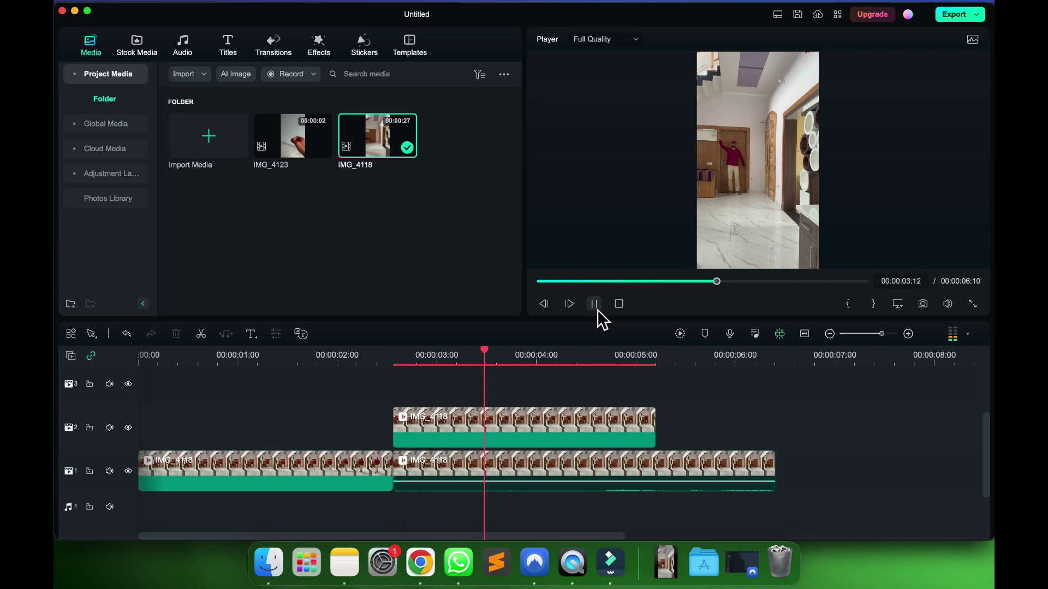
pyautogui.click(597, 310)
# Step: Open Smart Cutout for the trimmed standing clip on track 2
pyautogui.click(601, 443)
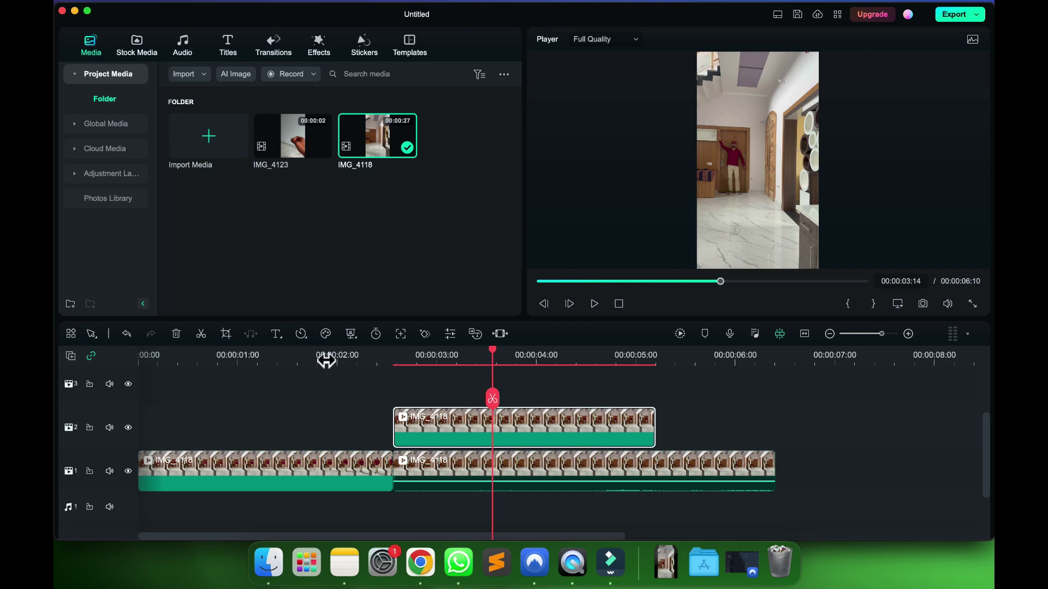
pyautogui.click(351, 333)
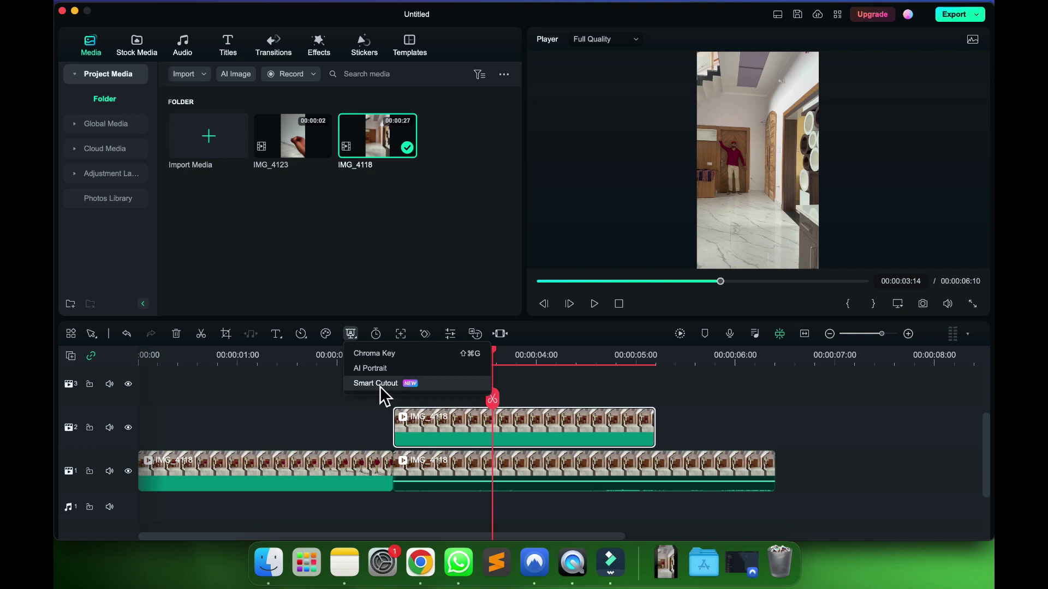
pyautogui.click(377, 383)
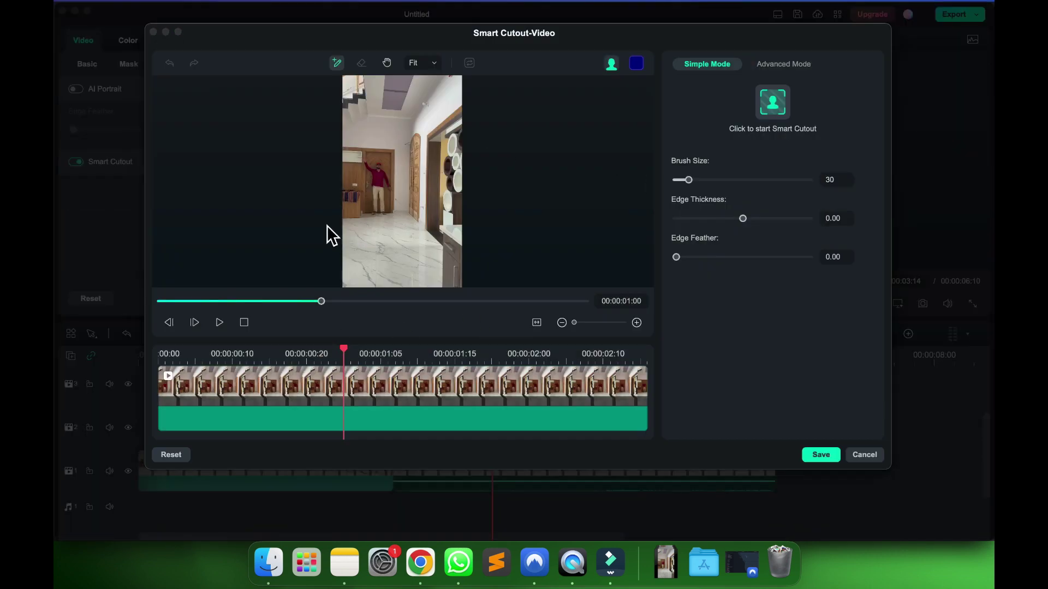
pyautogui.click(379, 179)
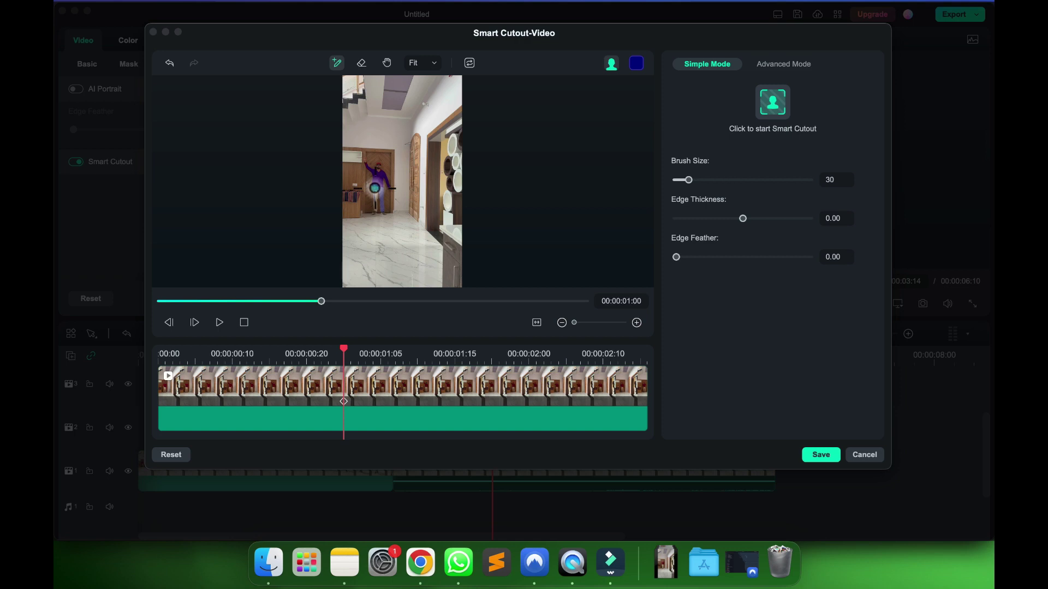
pyautogui.click(425, 64)
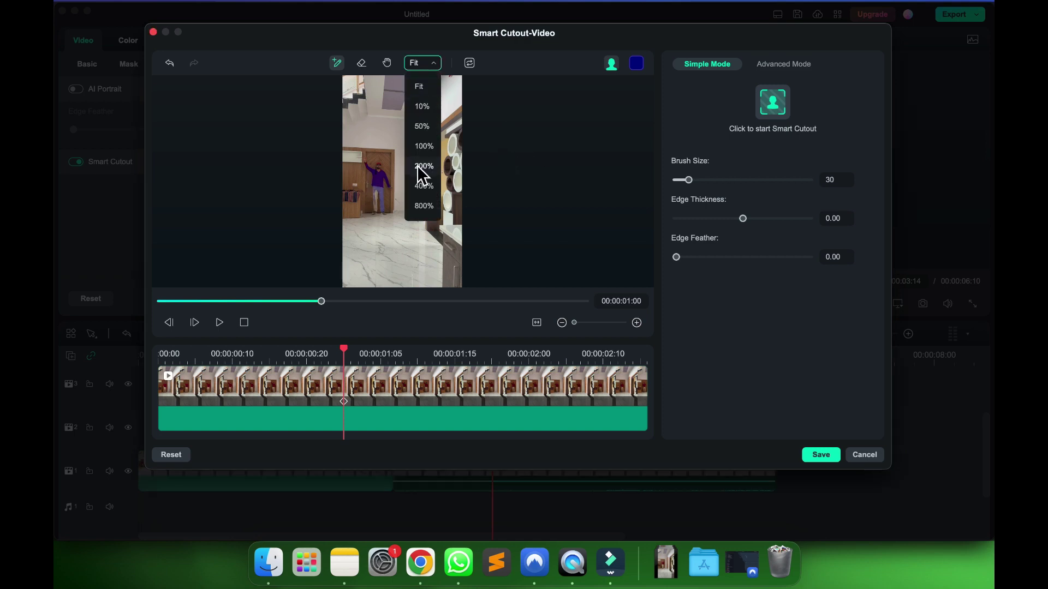
pyautogui.click(348, 362)
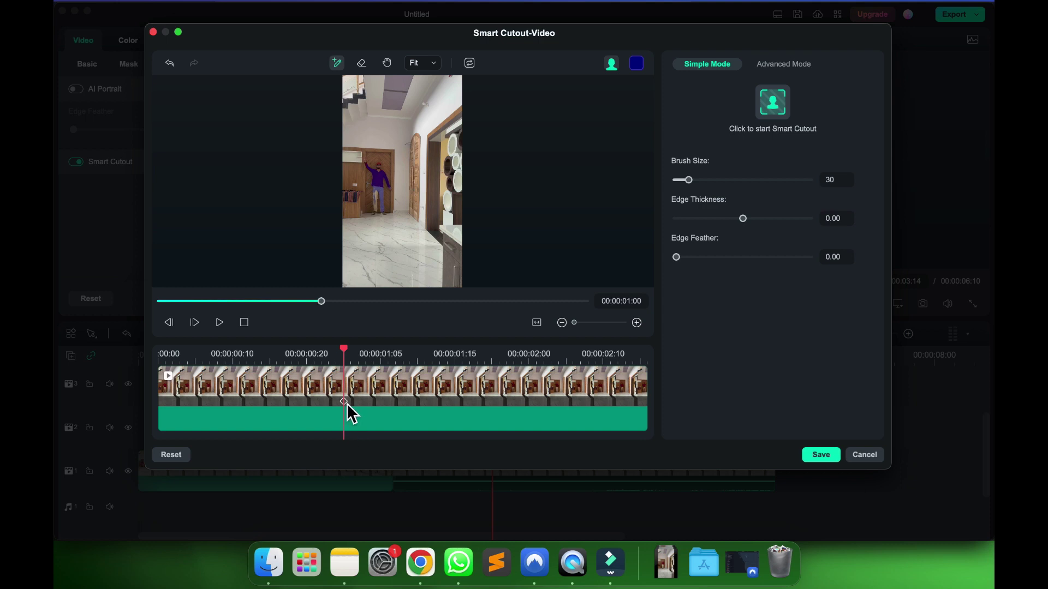
pyautogui.rightClick(346, 404)
# Step: Brush over the man in the clip's first frame, including his shoes at 100% zoom, to mark him for the cutout
pyautogui.moveTo(345, 358); pyautogui.dragTo(57, 355)
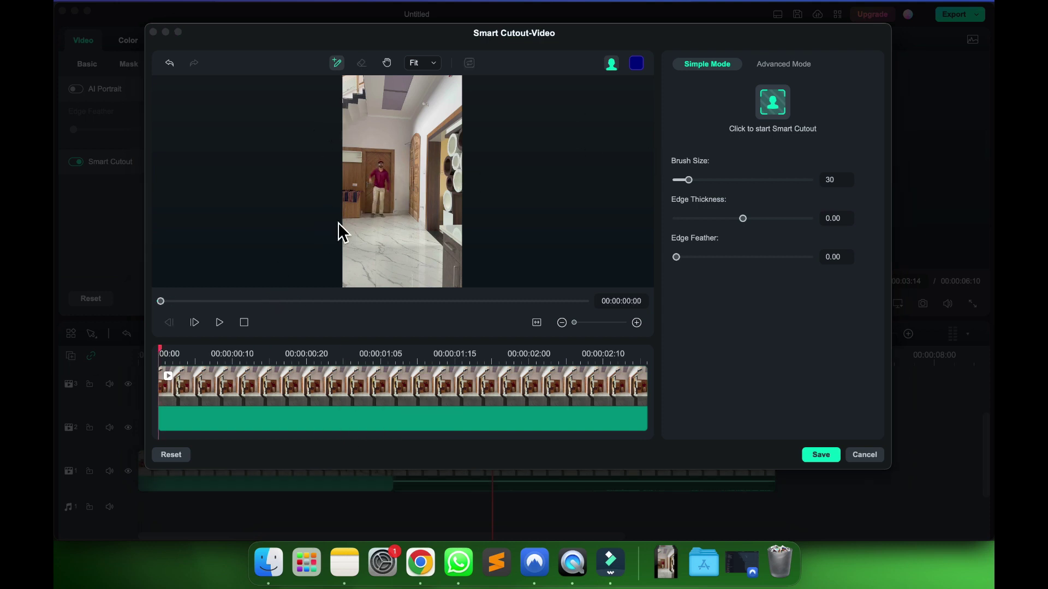
pyautogui.moveTo(386, 186); pyautogui.dragTo(389, 216)
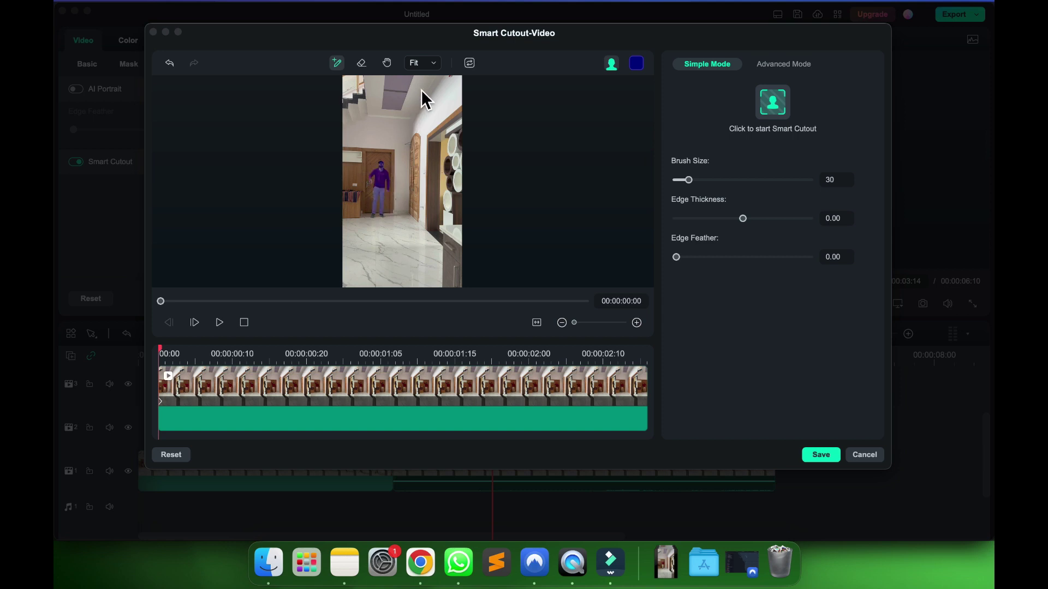
pyautogui.click(414, 61)
pyautogui.click(424, 146)
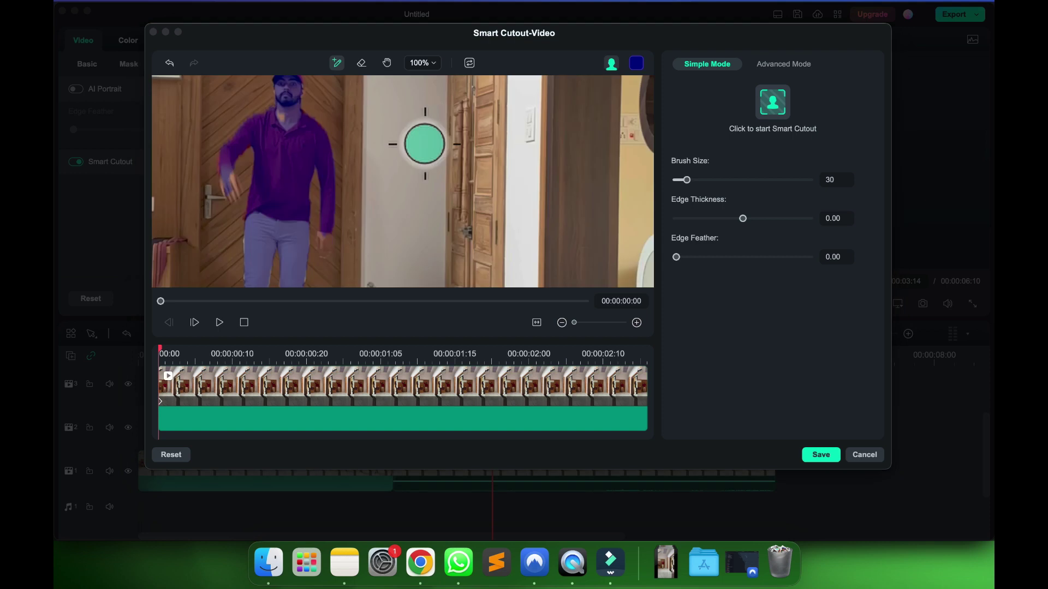
pyautogui.click(387, 62)
pyautogui.moveTo(349, 212); pyautogui.dragTo(544, 129)
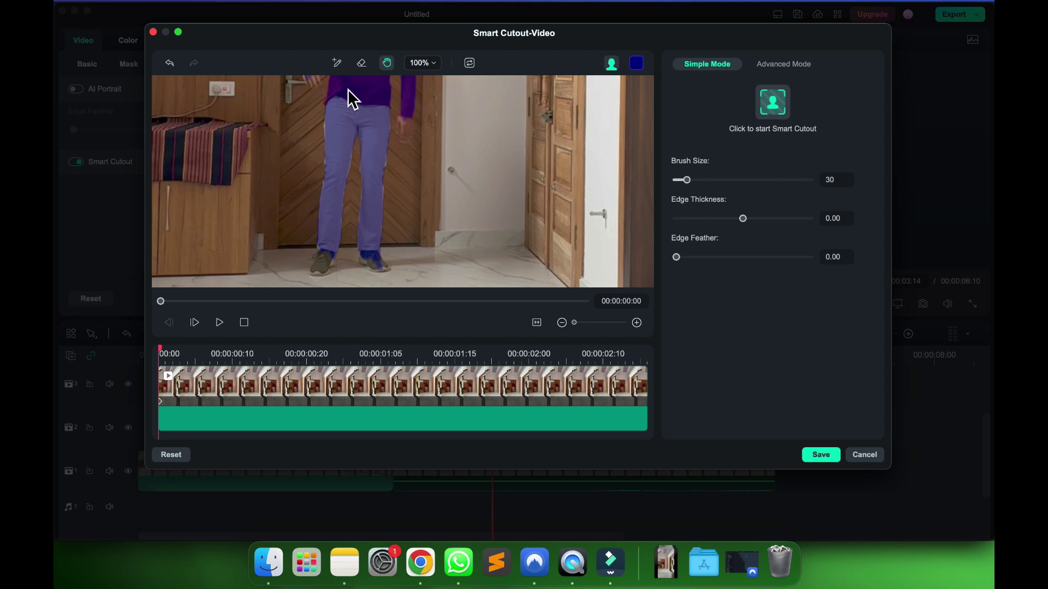
pyautogui.click(337, 64)
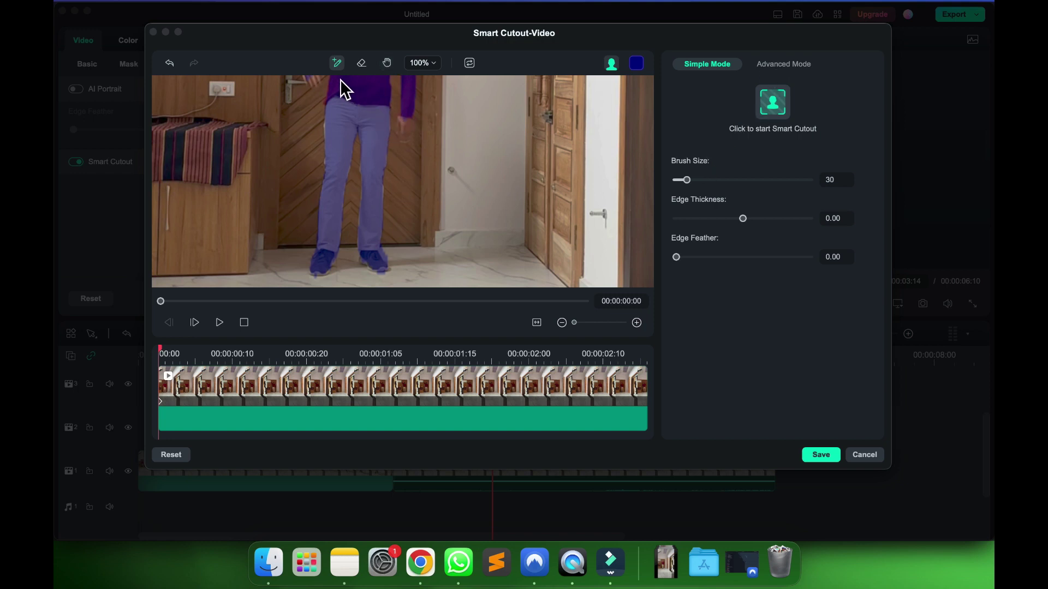
# Step: Switch Smart Cutout to Advanced Mode and track the man's selection from the start to the end of the clip
pyautogui.click(779, 65)
pyautogui.click(837, 111)
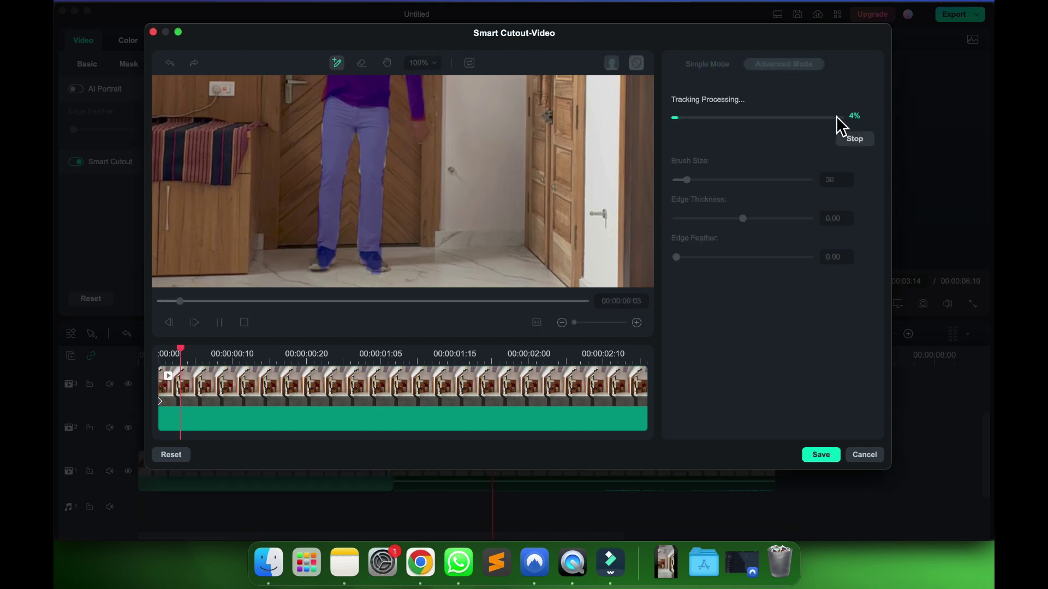
pyautogui.click(855, 139)
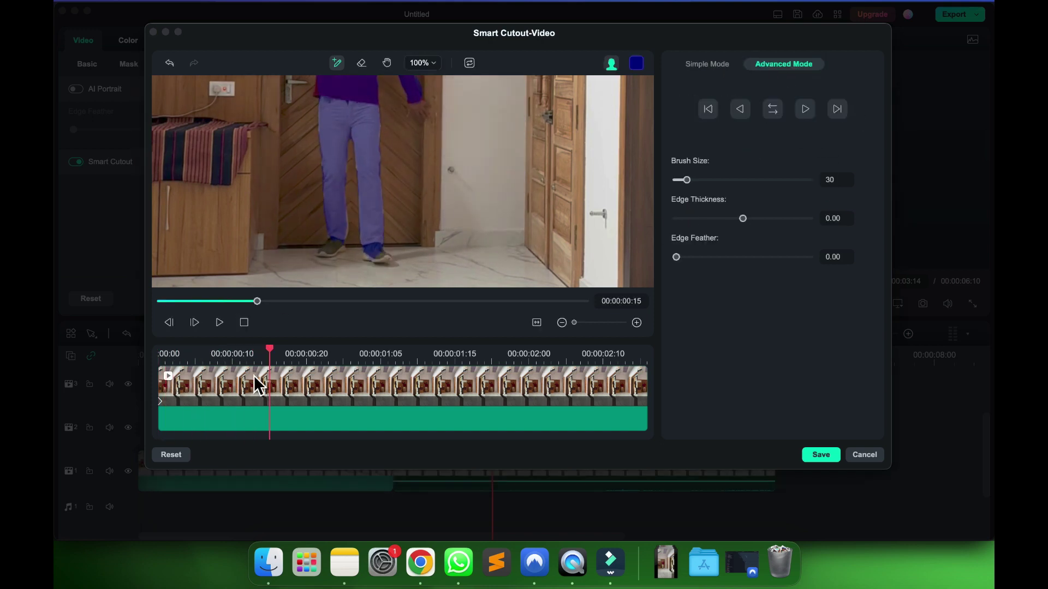
pyautogui.moveTo(272, 365); pyautogui.dragTo(167, 355)
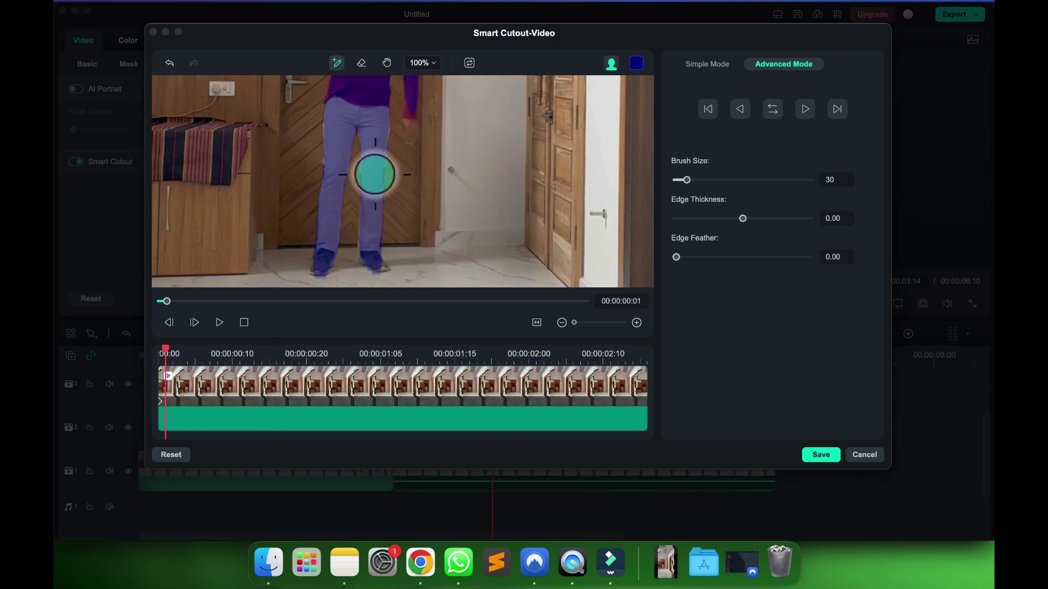
pyautogui.click(391, 64)
pyautogui.moveTo(346, 128); pyautogui.dragTo(382, 126)
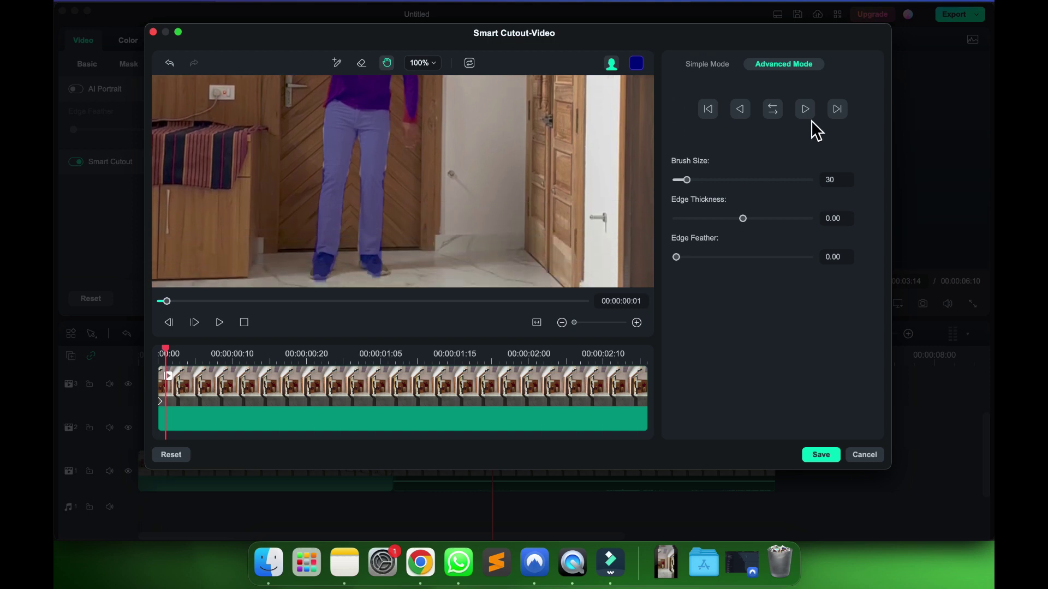
pyautogui.click(839, 112)
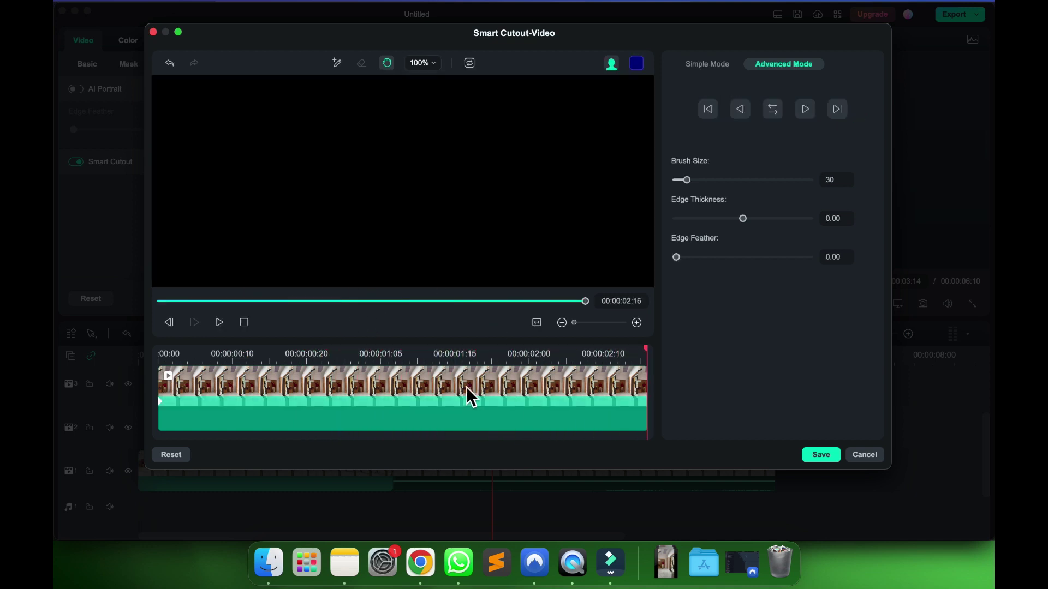
# Step: Check the man's mask on several frames along the clip and save the Smart Cutout
pyautogui.moveTo(650, 353); pyautogui.dragTo(182, 380)
pyautogui.click(337, 63)
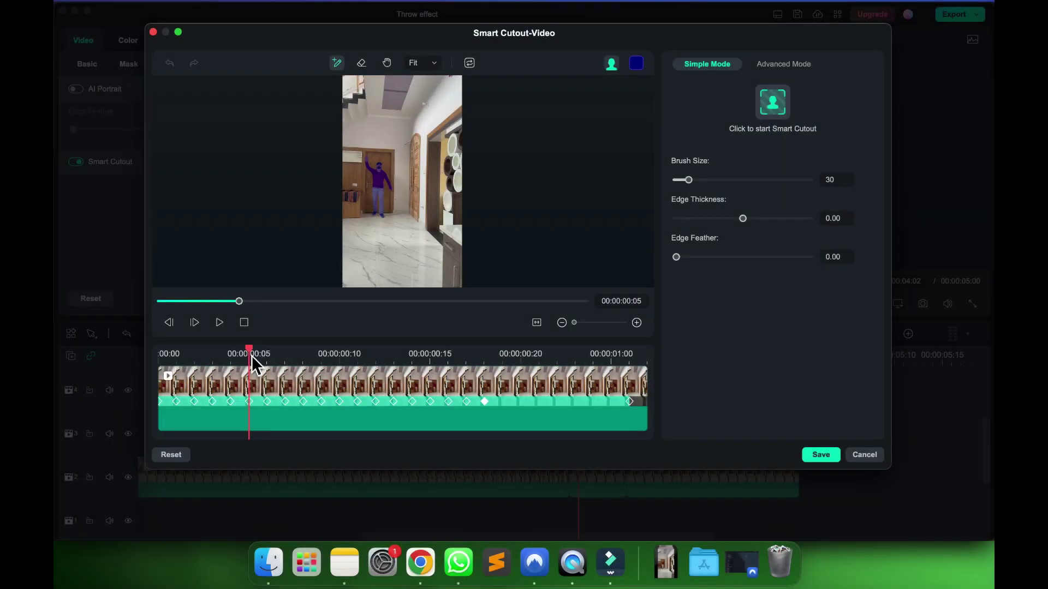
pyautogui.moveTo(250, 353); pyautogui.dragTo(212, 359)
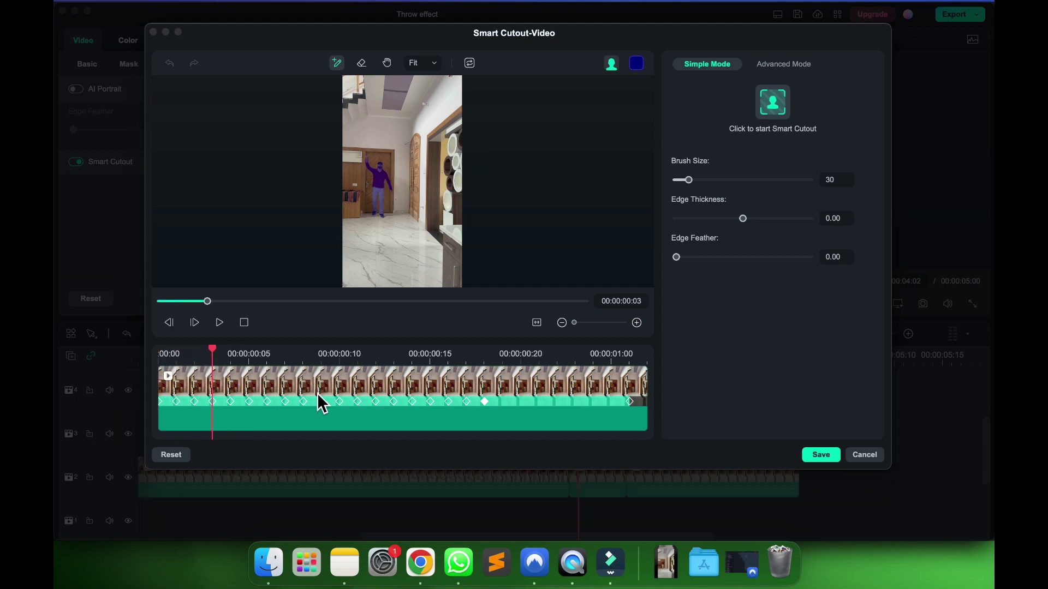
pyautogui.moveTo(216, 352); pyautogui.dragTo(464, 340)
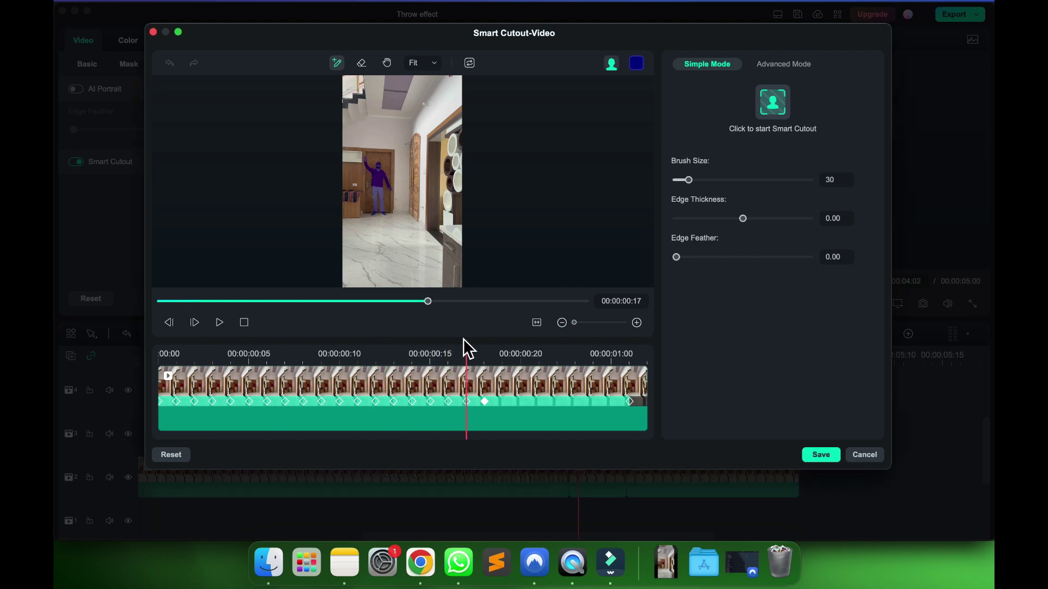
pyautogui.click(813, 454)
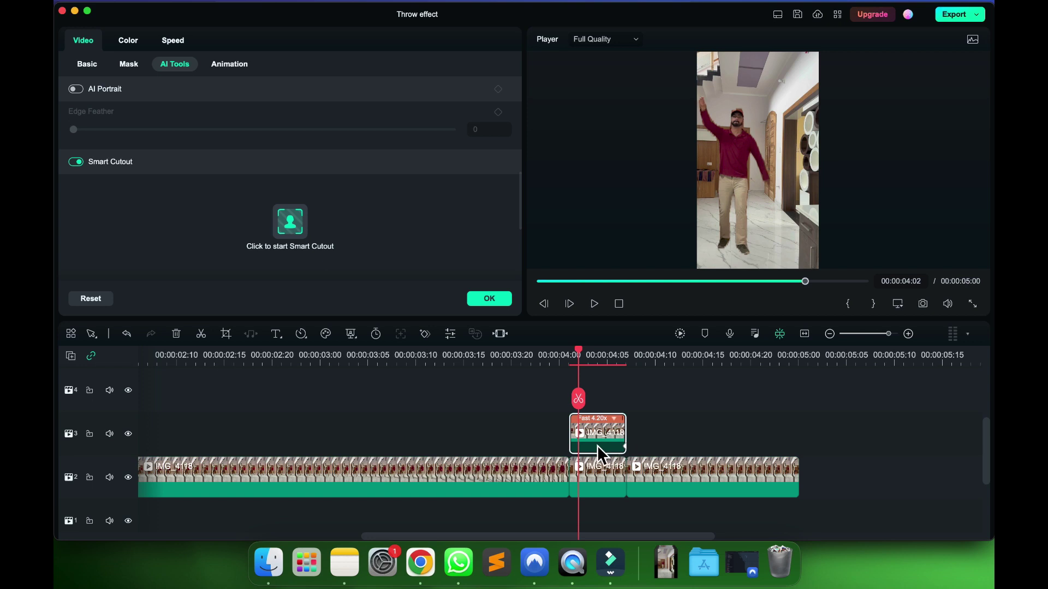
# Step: Examine the scale and position of the cutout clip on track 3 at 00:00:04:01 and compare it with the preceding walking frame
pyautogui.click(609, 488)
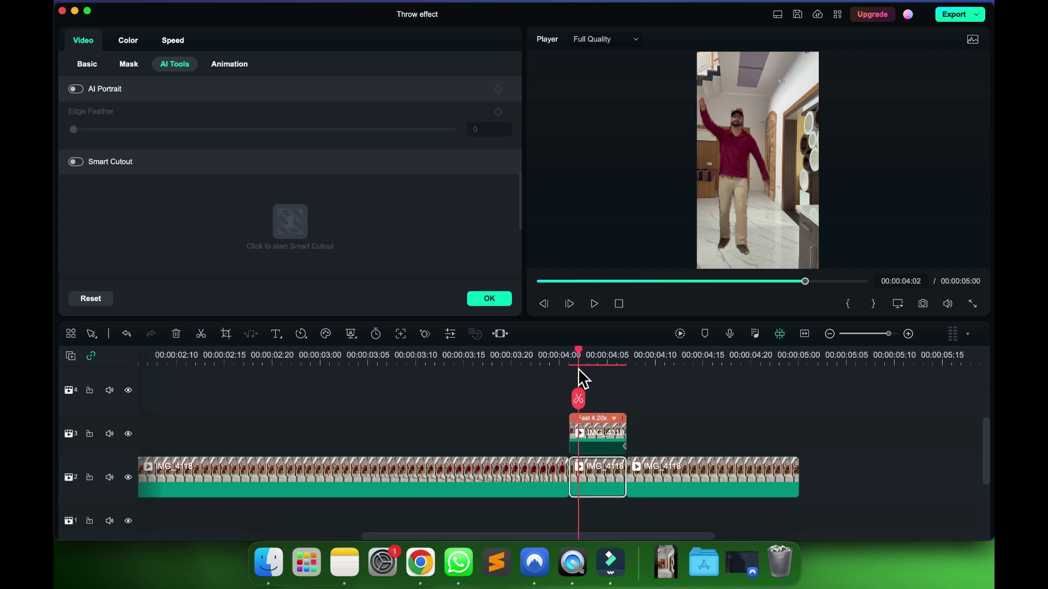
pyautogui.moveTo(578, 364)
pyautogui.mouseDown()
pyautogui.moveTo(534, 365)
pyautogui.moveTo(570, 365)
pyautogui.moveTo(571, 377)
pyautogui.mouseUp()
pyautogui.click(596, 436)
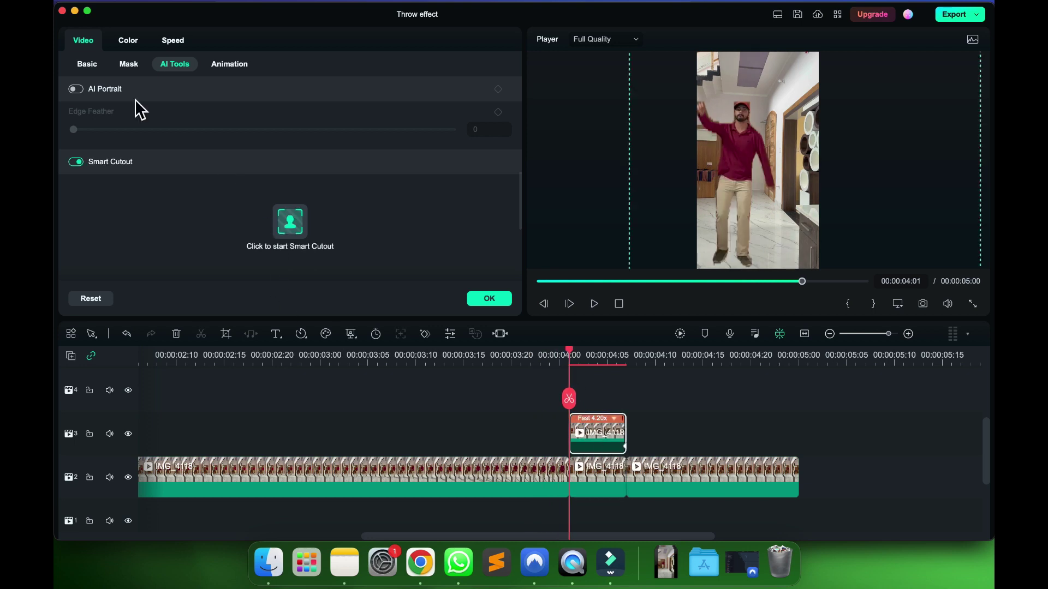
pyautogui.click(92, 66)
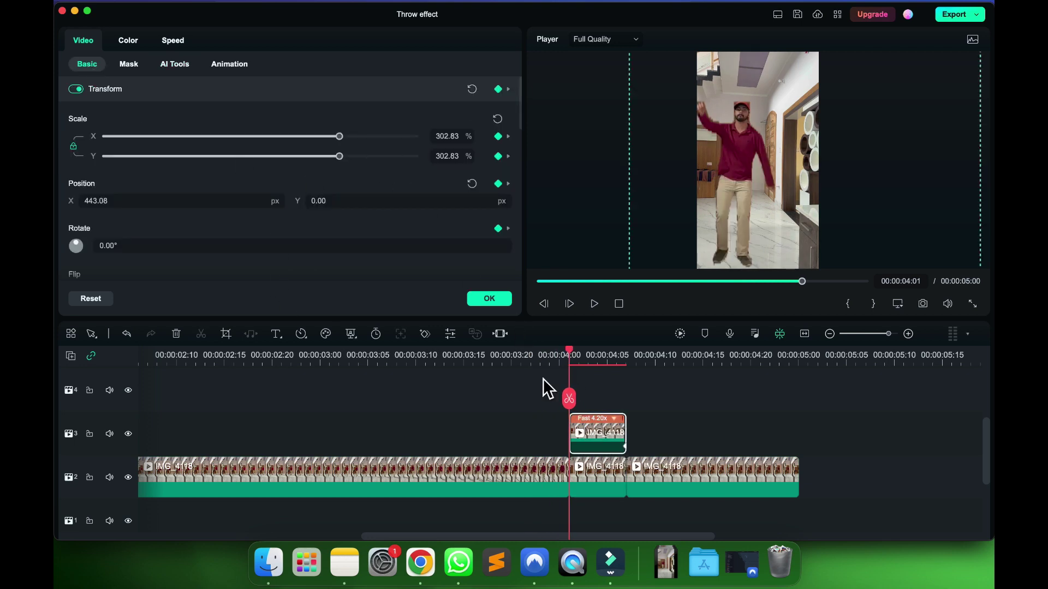
pyautogui.scroll(5, 568, 413)
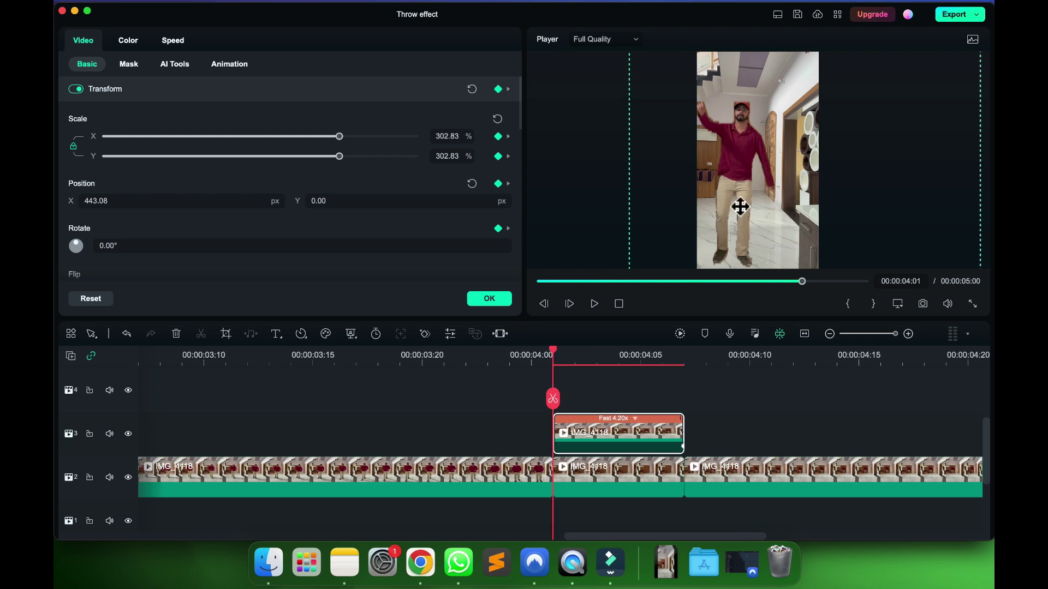
pyautogui.click(544, 304)
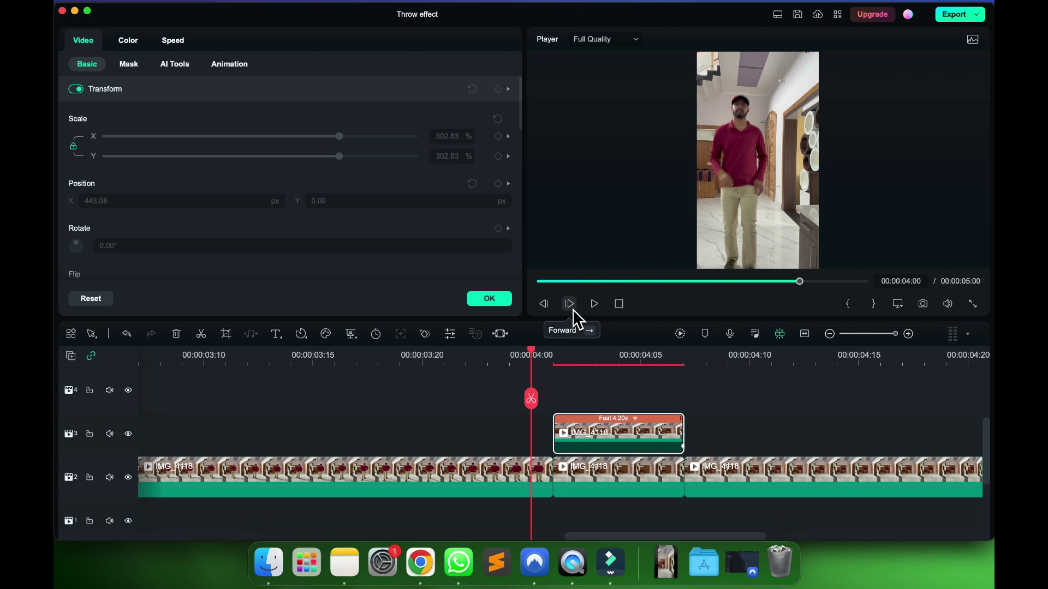
pyautogui.click(569, 304)
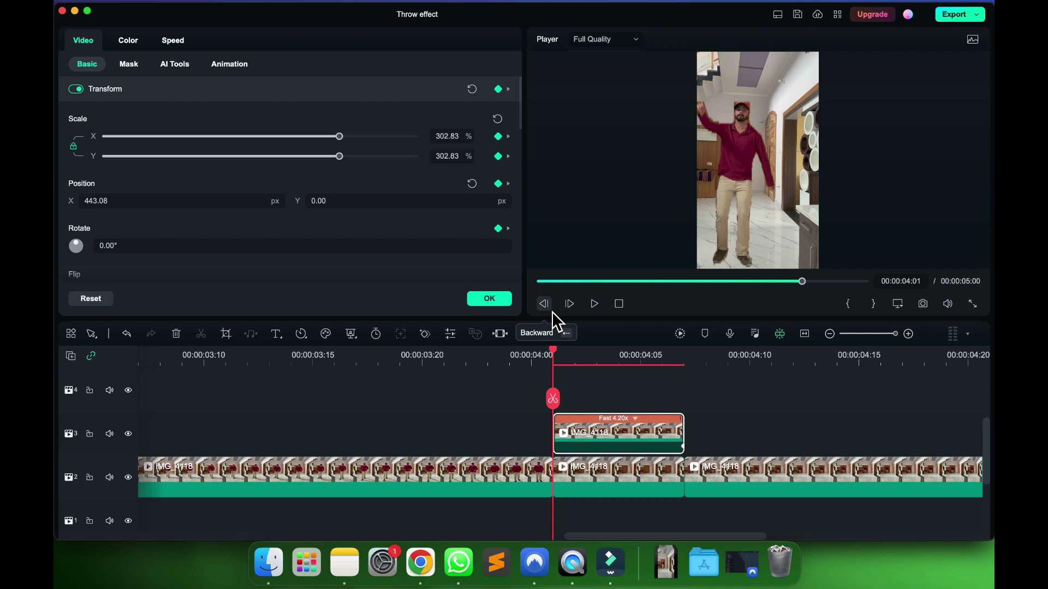
pyautogui.click(548, 308)
pyautogui.click(571, 306)
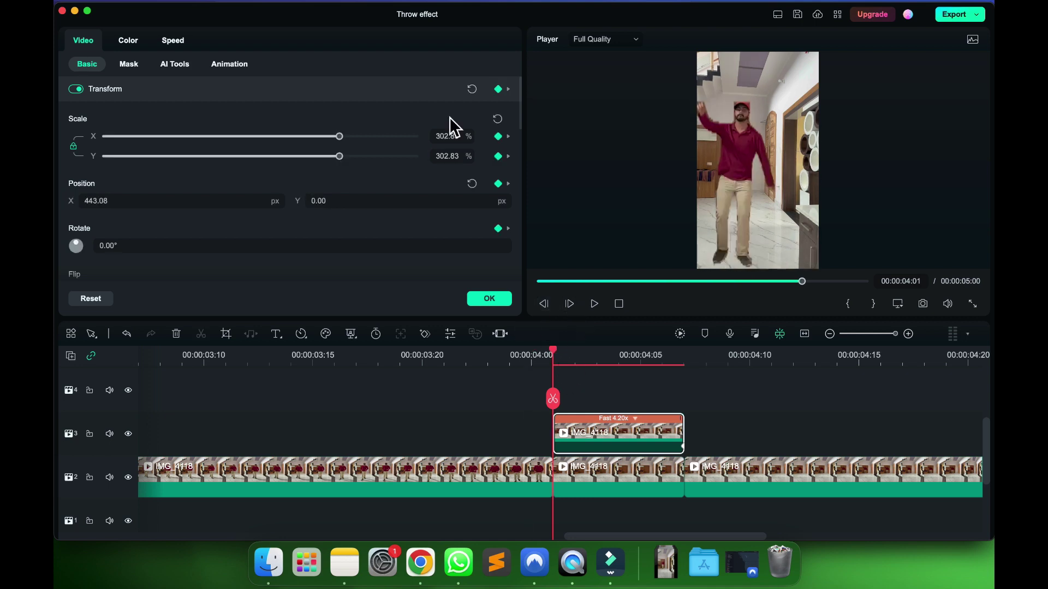
# Step: Check the cutout clip's transform keyframes at its end, 00:00:04:07, and close its settings
pyautogui.moveTo(559, 360); pyautogui.dragTo(680, 369)
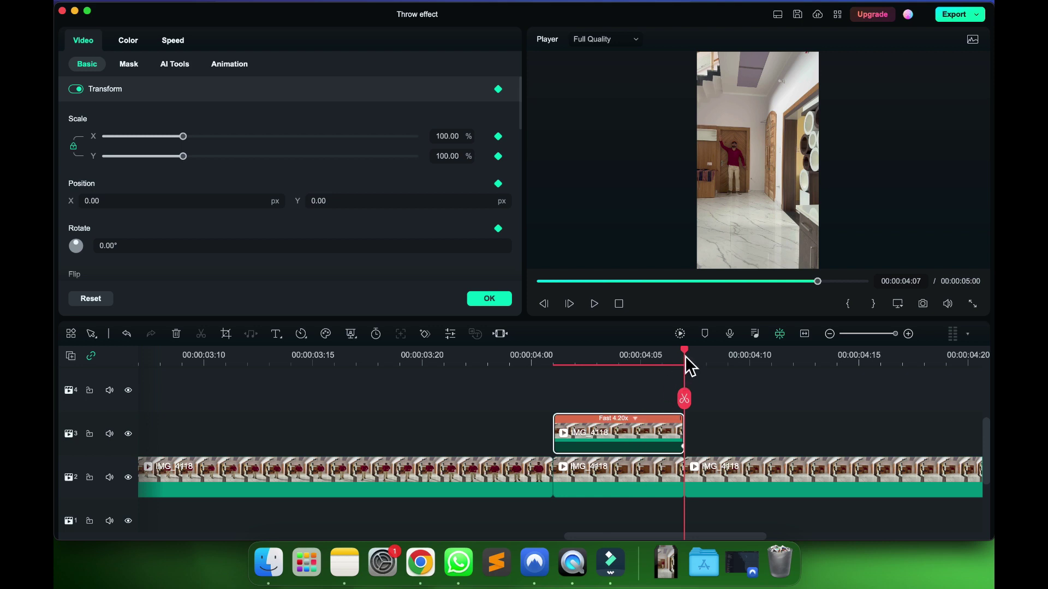
pyautogui.moveTo(685, 358); pyautogui.dragTo(437, 420)
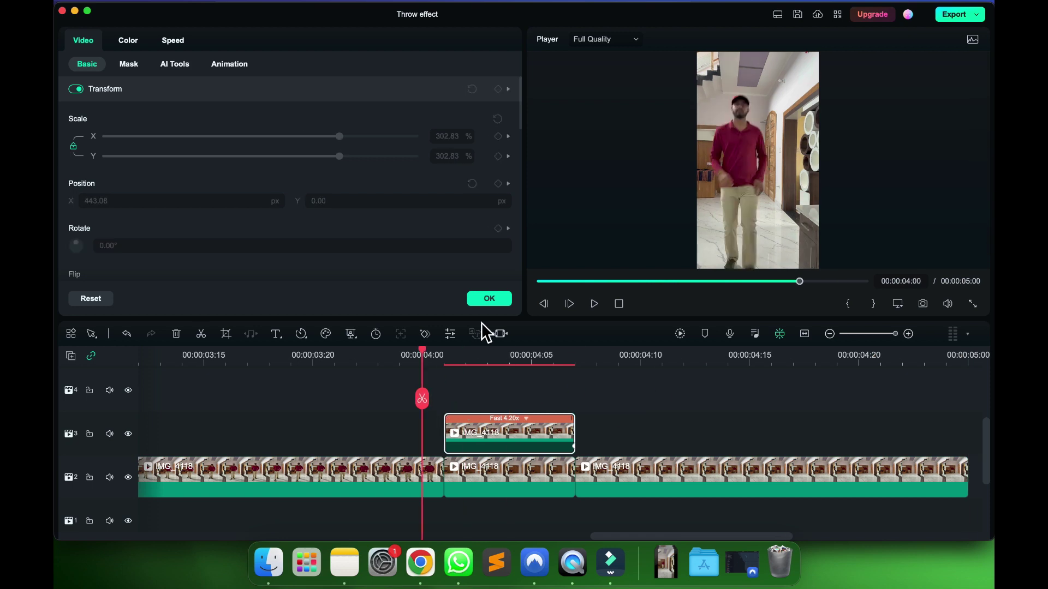
pyautogui.click(489, 299)
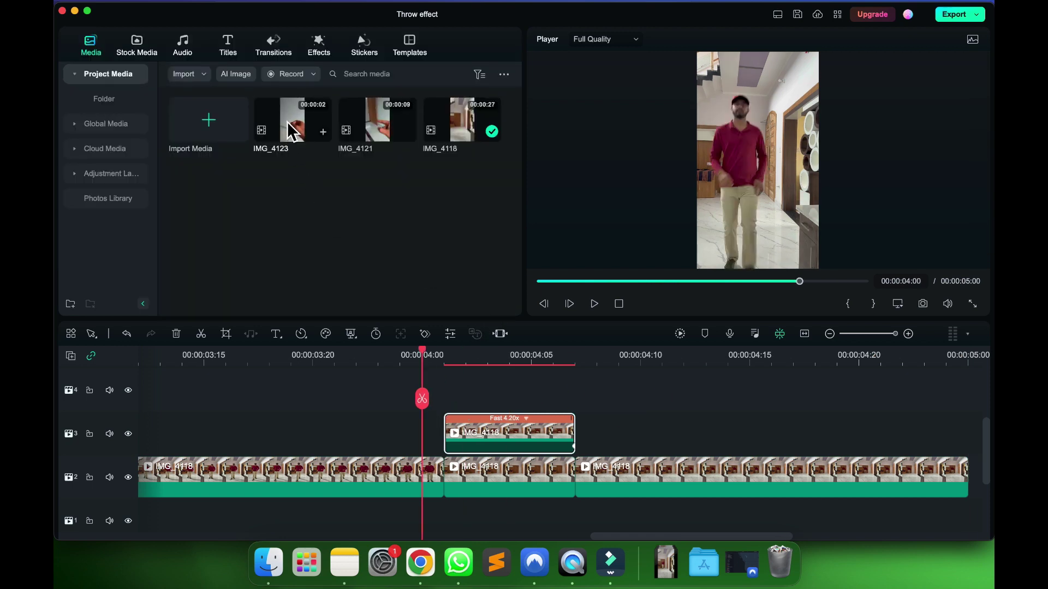
# Step: Preview the hand clips IMG_4121 and IMG_4123 from the project media
pyautogui.doubleClick(364, 125)
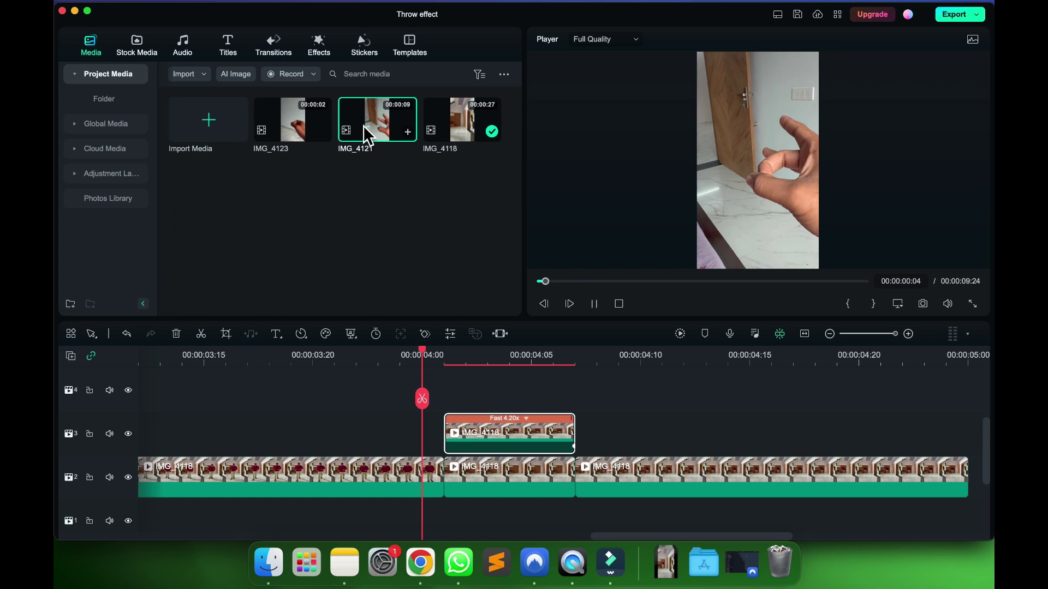
pyautogui.click(293, 131)
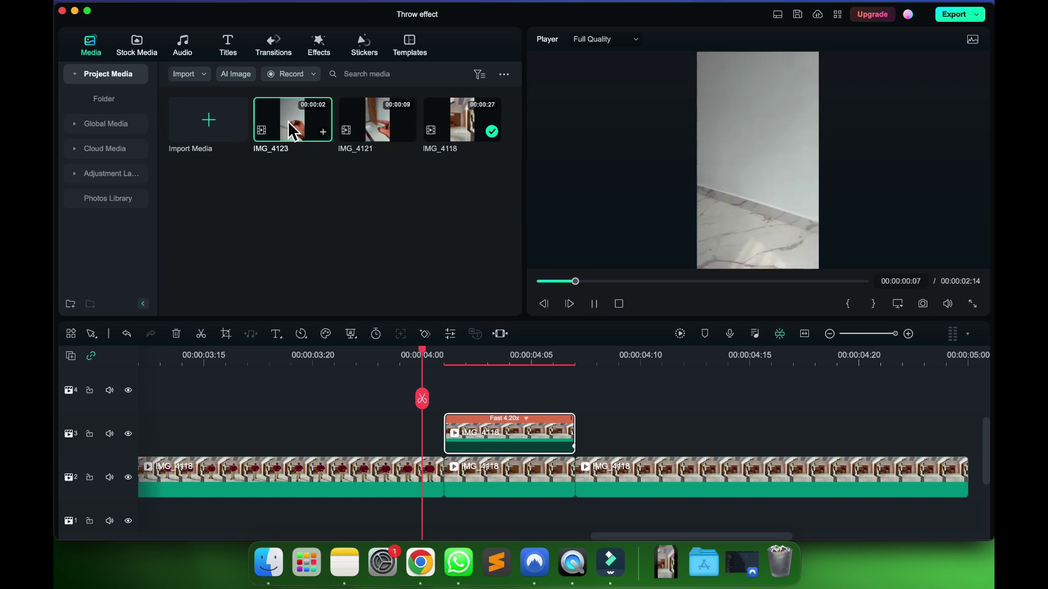
pyautogui.scroll(-2, 434, 390)
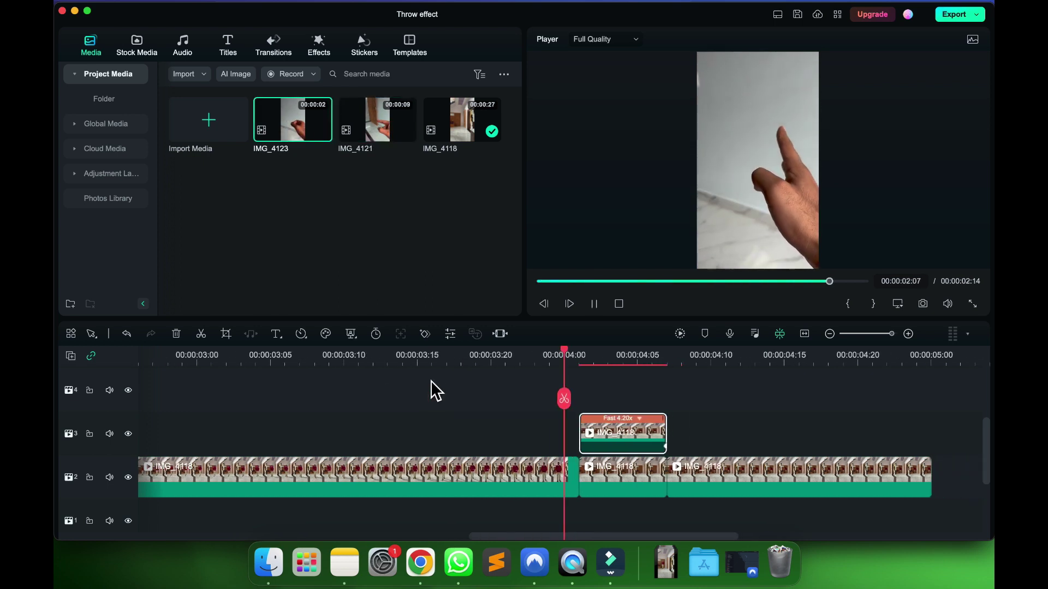
# Step: Place the hand clip IMG_4123 on track 4 above the cutout clip
pyautogui.hscroll(5, 613, 491)
pyautogui.moveTo(292, 123); pyautogui.dragTo(571, 407)
pyautogui.hscroll(2, 673, 434)
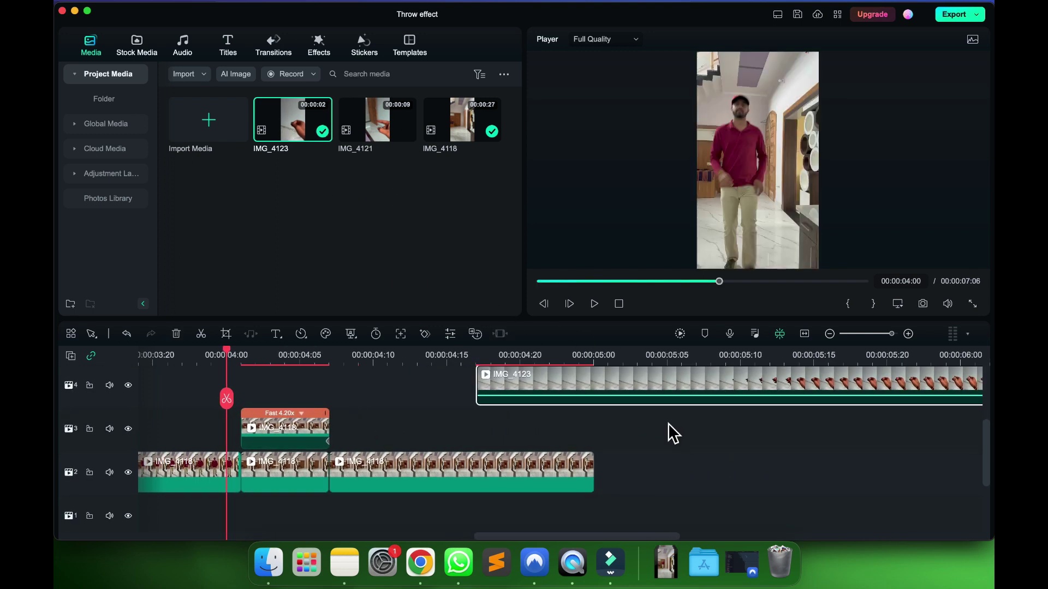
# Step: Cut off the empty opening of IMG_4123 before 00:00:05:06 and move the remaining clip earlier to start at about 00:00:04:12
pyautogui.hscroll(2, 668, 424)
pyautogui.scroll(2, 444, 441)
pyautogui.moveTo(188, 357); pyautogui.dragTo(636, 390)
pyautogui.click(637, 401)
pyautogui.click(576, 426)
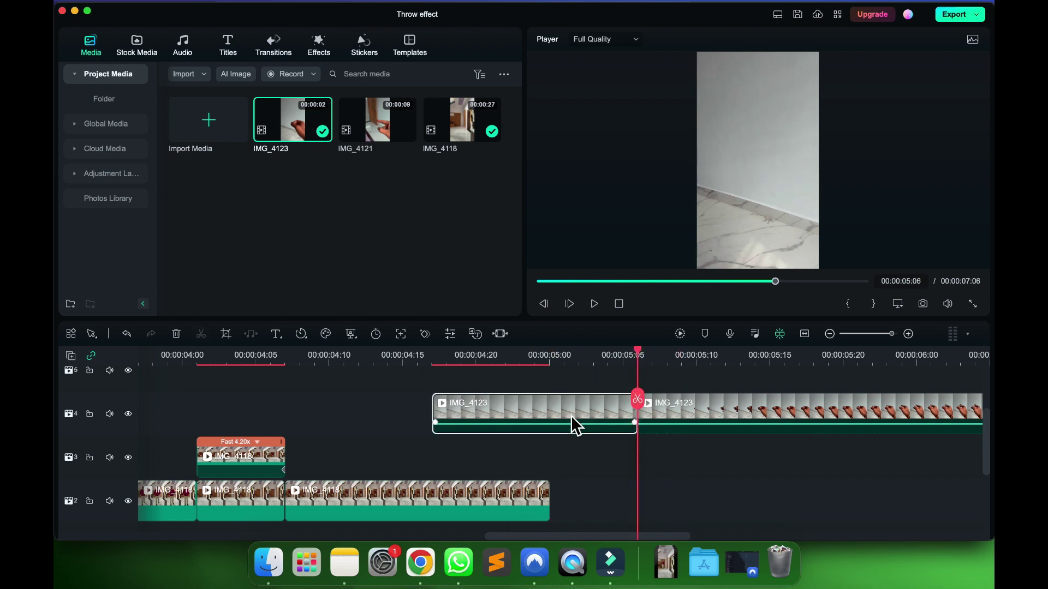
pyautogui.press('Delete')
pyautogui.moveTo(677, 415); pyautogui.dragTo(594, 416)
# Step: Split the IMG_4123 clip at 00:00:05:24 and delete the part after the cut
pyautogui.moveTo(445, 365); pyautogui.dragTo(904, 355)
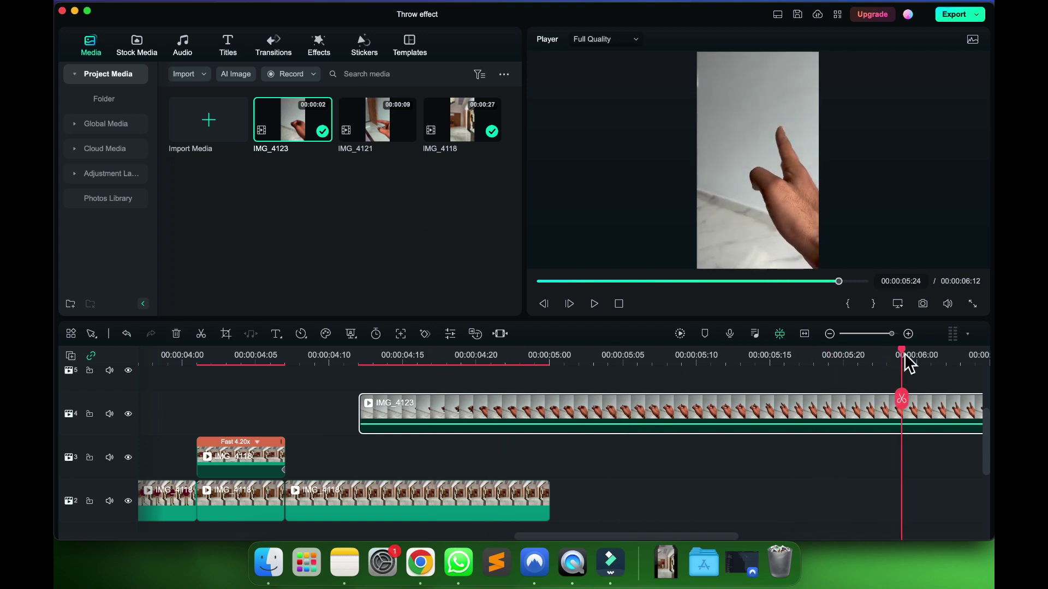
pyautogui.hscroll(5, 828, 412)
pyautogui.click(681, 399)
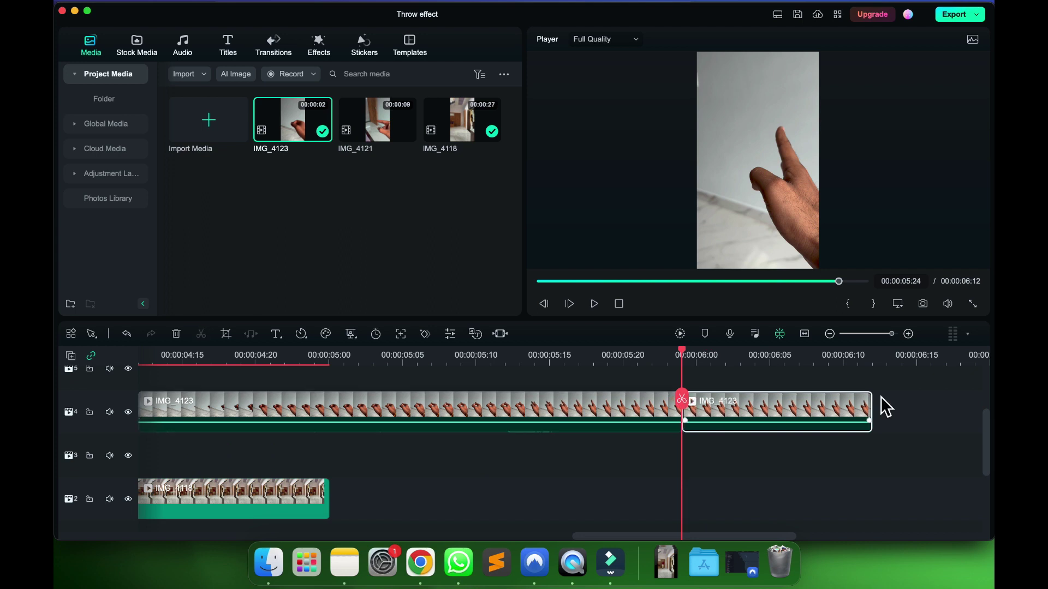
pyautogui.press('Delete')
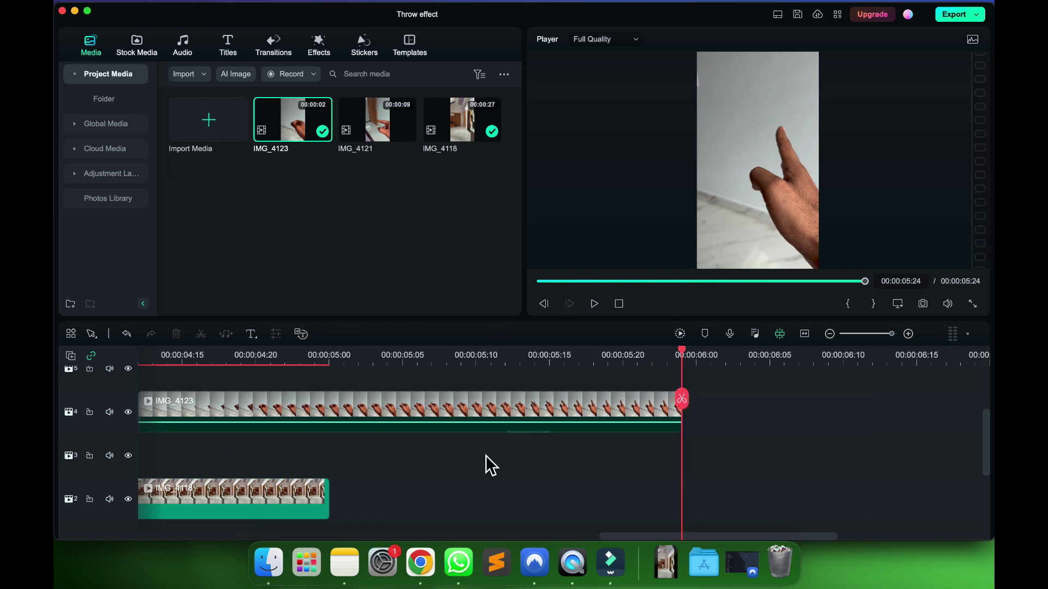
# Step: Open Smart Cutout for the IMG_4123 clip and play through the hand's movement
pyautogui.click(547, 407)
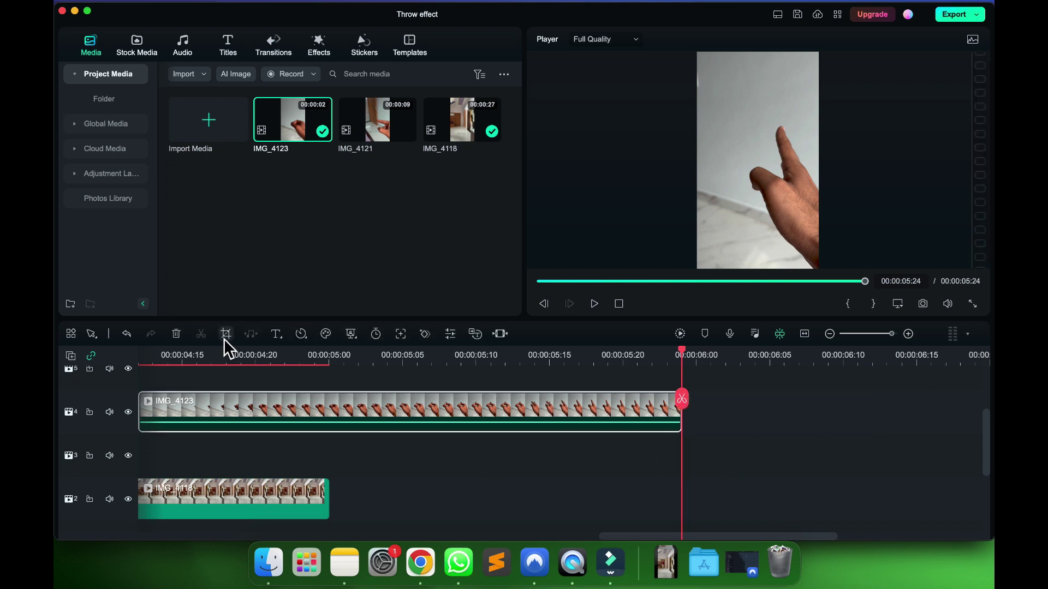
pyautogui.click(304, 335)
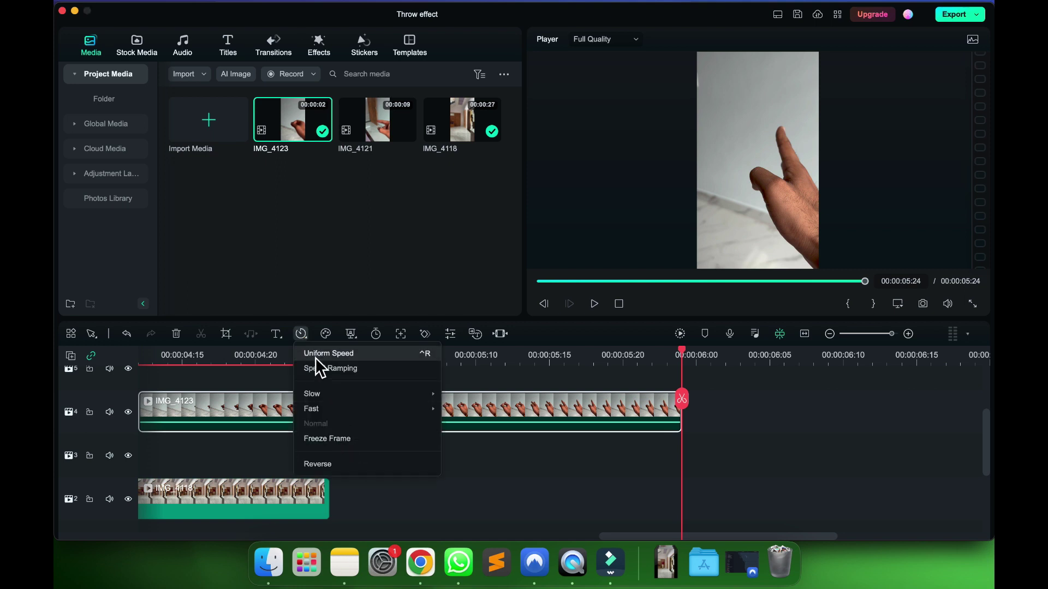
pyautogui.click(351, 335)
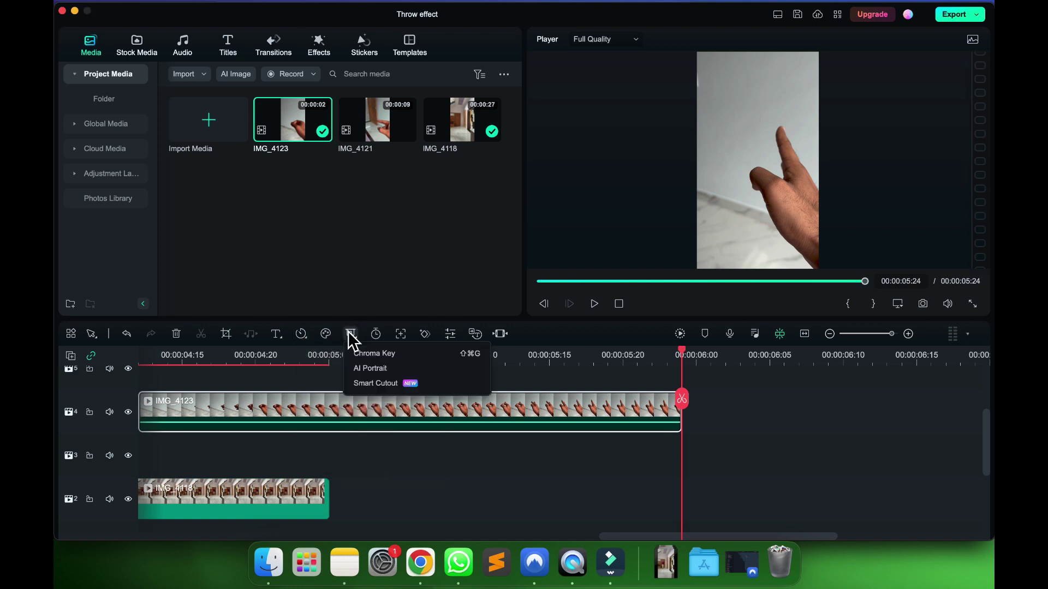
pyautogui.click(376, 384)
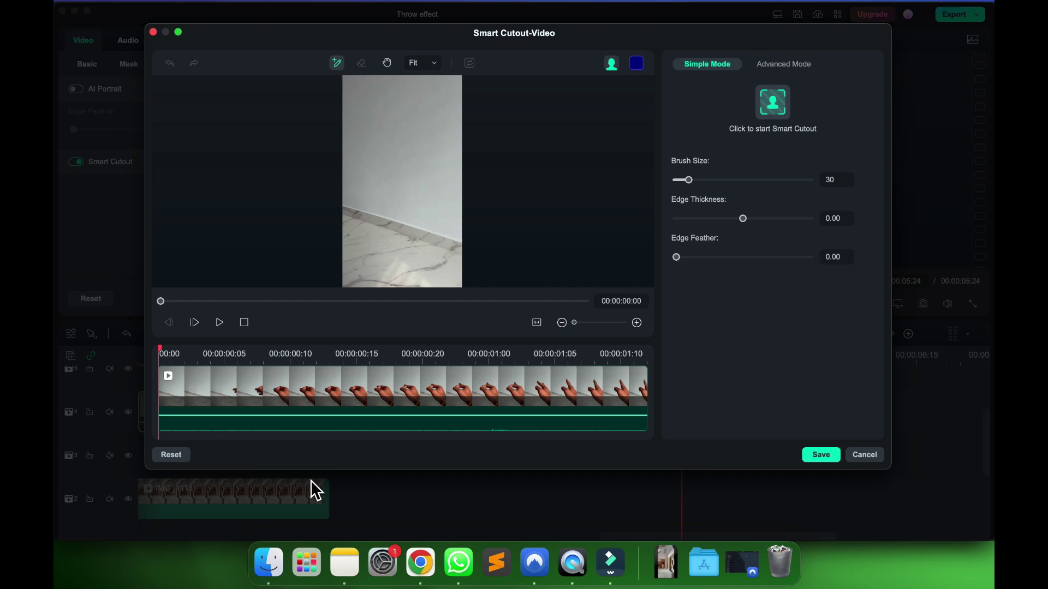
pyautogui.click(220, 322)
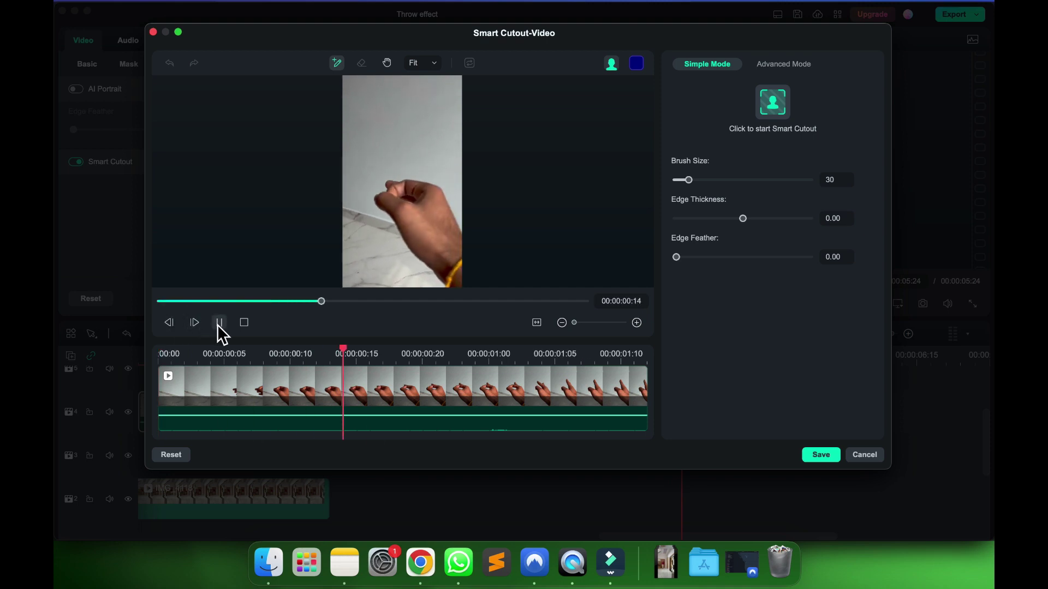
pyautogui.click(219, 325)
# Step: Mark the hand at 00:00:00:02 where it enters the frame and track it to the clip's end in Advanced Mode
pyautogui.moveTo(589, 356); pyautogui.dragTo(185, 392)
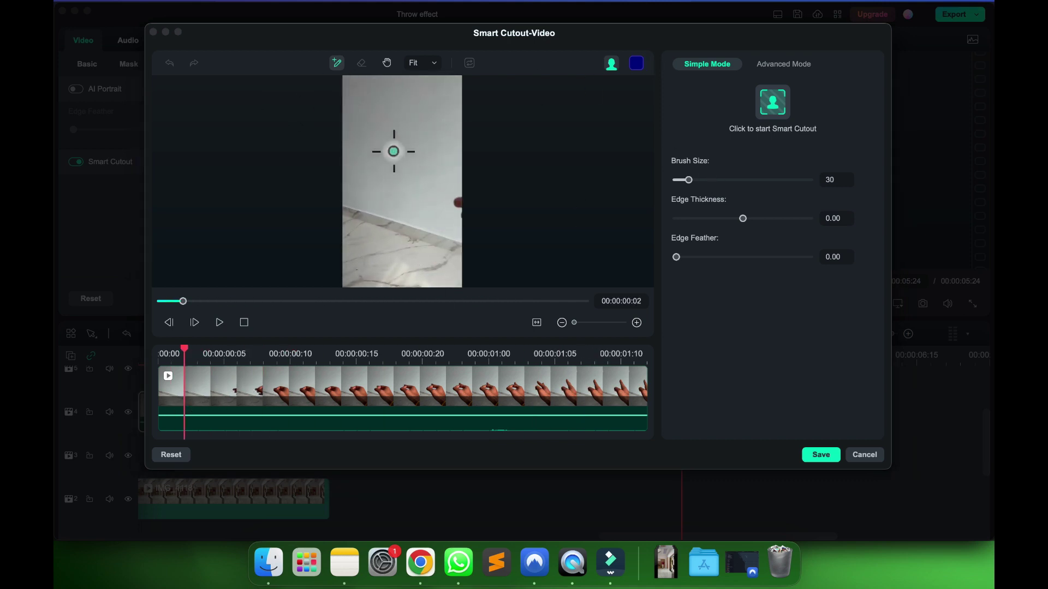
pyautogui.click(460, 203)
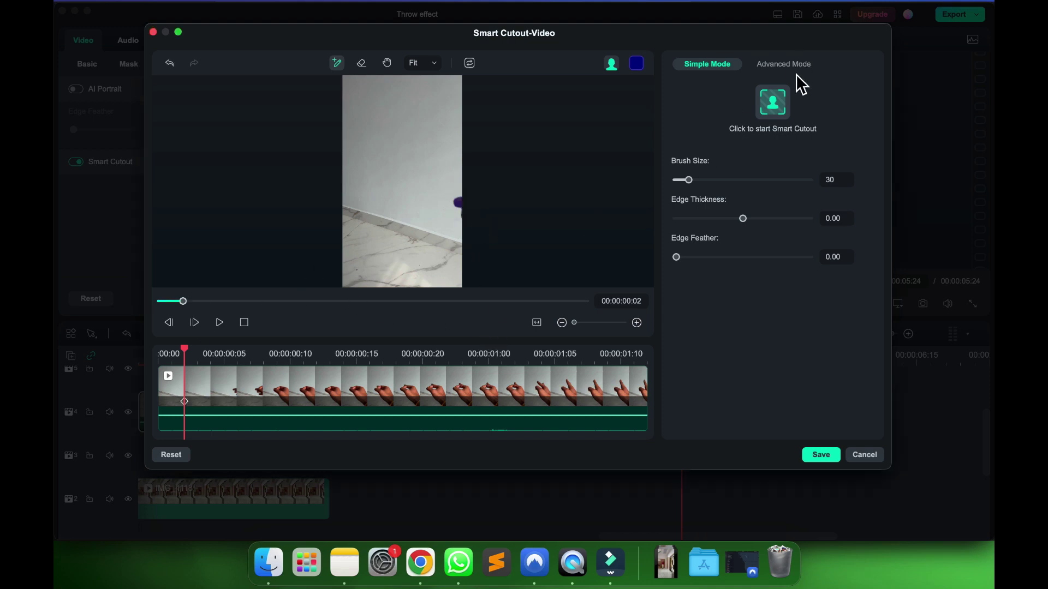
pyautogui.click(781, 64)
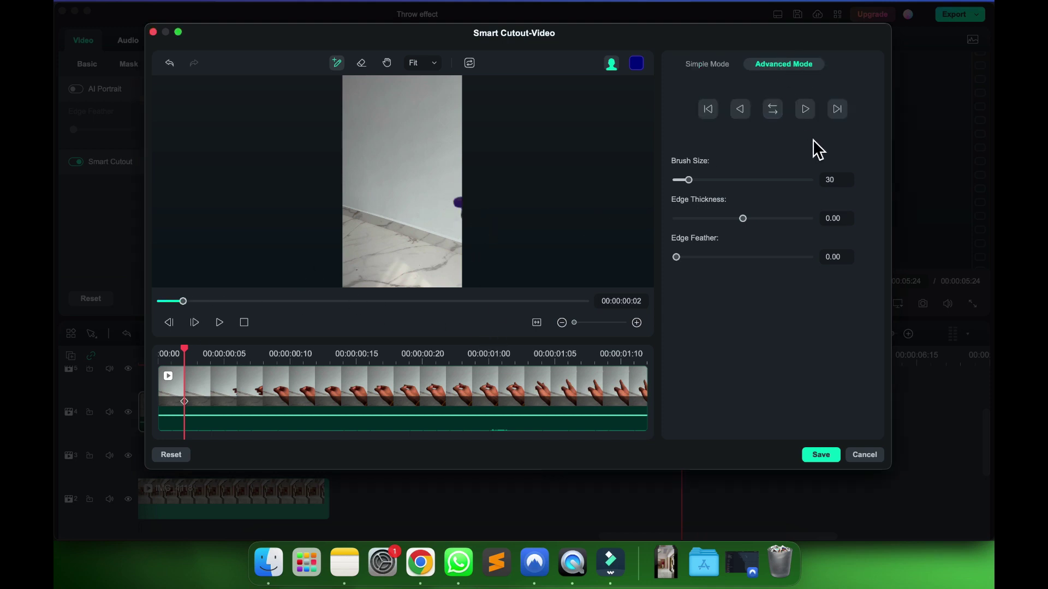
pyautogui.click(837, 112)
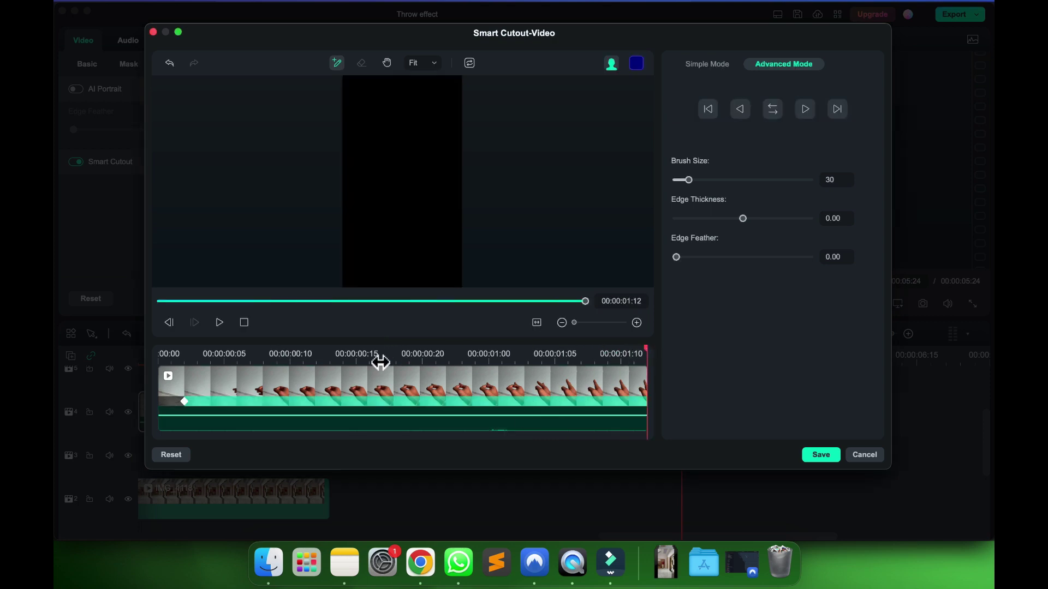
# Step: Check the hand mask and paint in the missed bracelet area at the wrist on frames 00:00:00:13 to 00:00:00:16
pyautogui.moveTo(647, 357)
pyautogui.mouseDown()
pyautogui.moveTo(304, 361)
pyautogui.moveTo(257, 372)
pyautogui.moveTo(398, 360)
pyautogui.mouseUp()
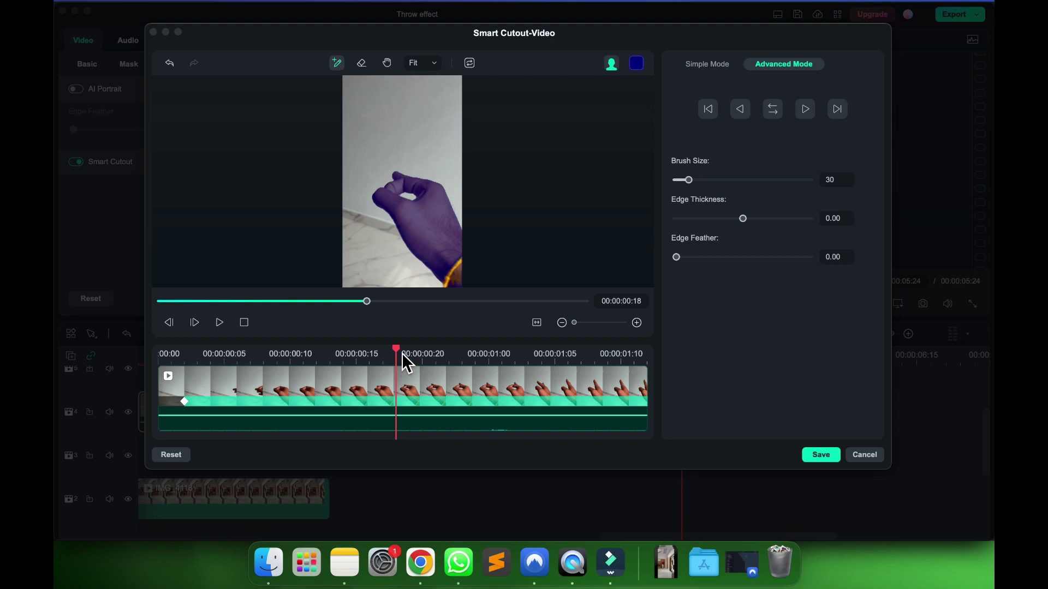
pyautogui.moveTo(402, 361); pyautogui.dragTo(337, 360)
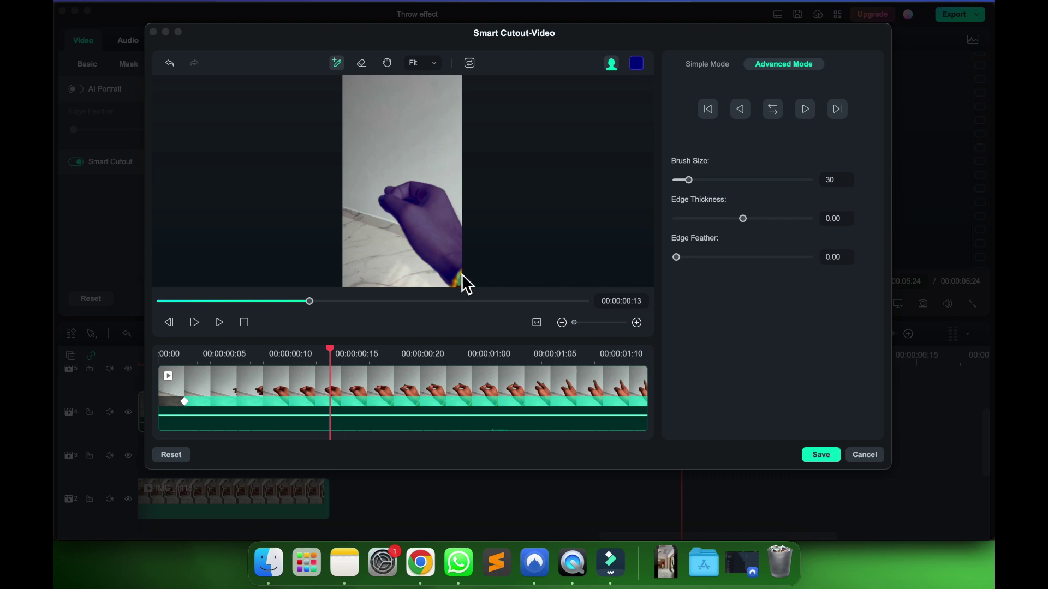
pyautogui.moveTo(463, 289); pyautogui.dragTo(453, 276)
pyautogui.click(195, 323)
pyautogui.click(195, 323)
pyautogui.click(196, 324)
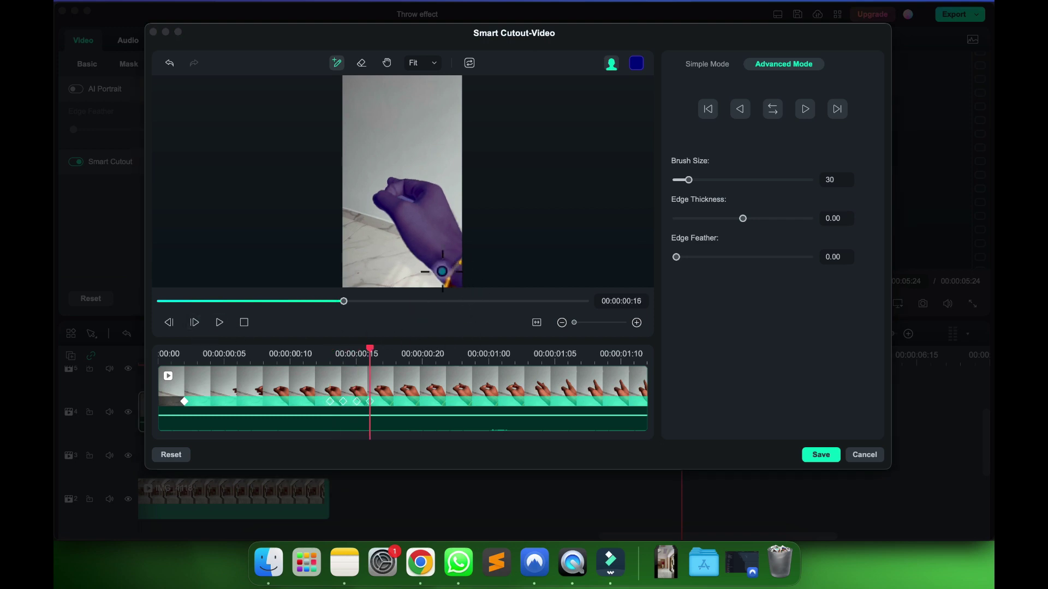
# Step: Track the corrected hand mask forward to the clip's end and save the Smart Cutout
pyautogui.click(840, 112)
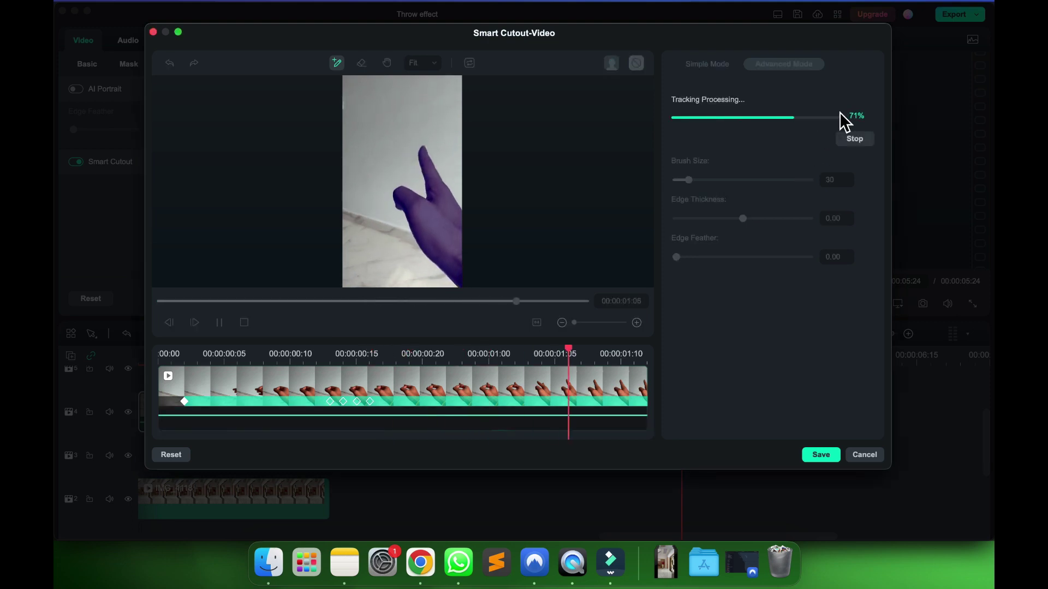
pyautogui.click(818, 458)
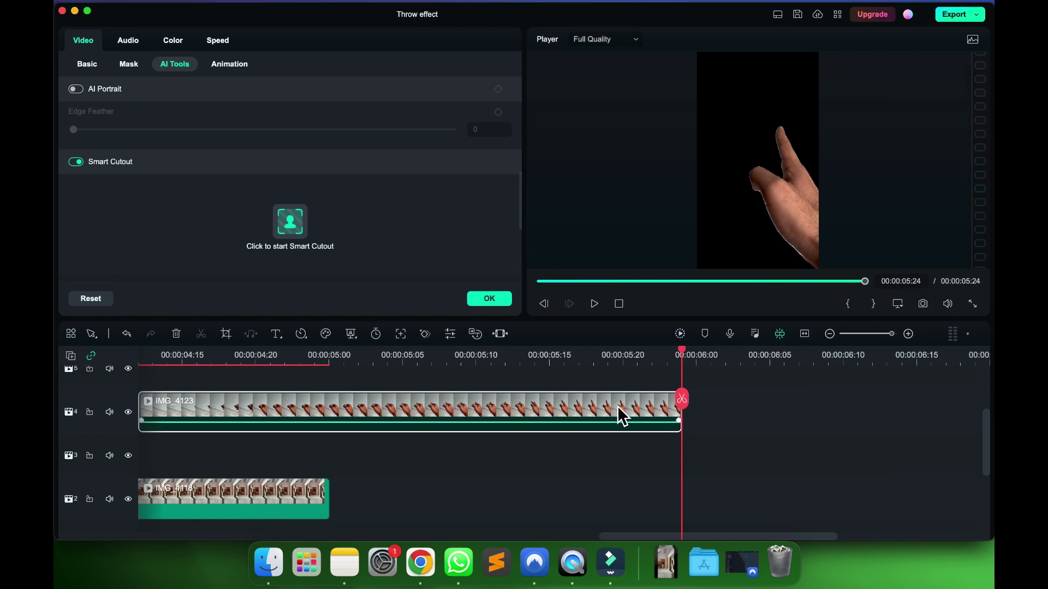
# Step: Add a marker to IMG_4123 at the finger-flick frame 00:00:04:19 and align it with the start of the track 3 cutout clip
pyautogui.scroll(-3, 407, 419)
pyautogui.moveTo(423, 407); pyautogui.dragTo(312, 408)
pyautogui.moveTo(561, 355); pyautogui.dragTo(413, 368)
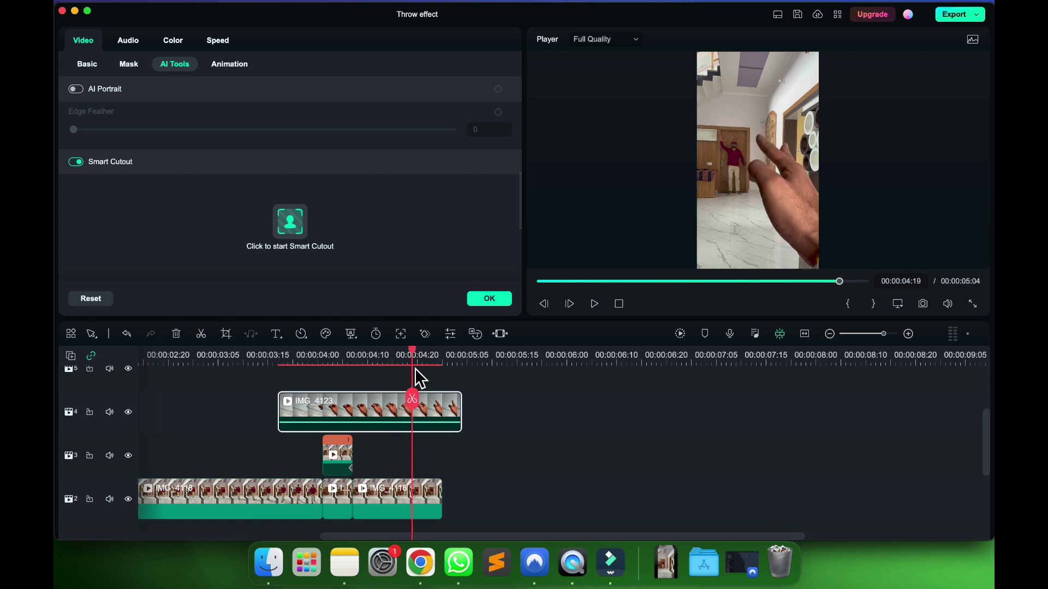
pyautogui.click(706, 335)
pyautogui.moveTo(418, 358); pyautogui.dragTo(299, 372)
pyautogui.moveTo(352, 407); pyautogui.dragTo(254, 408)
# Step: Find where the hand first appears in IMG_4123 and remove the empty frames before about 00:00:03:01
pyautogui.moveTo(297, 354); pyautogui.dragTo(200, 373)
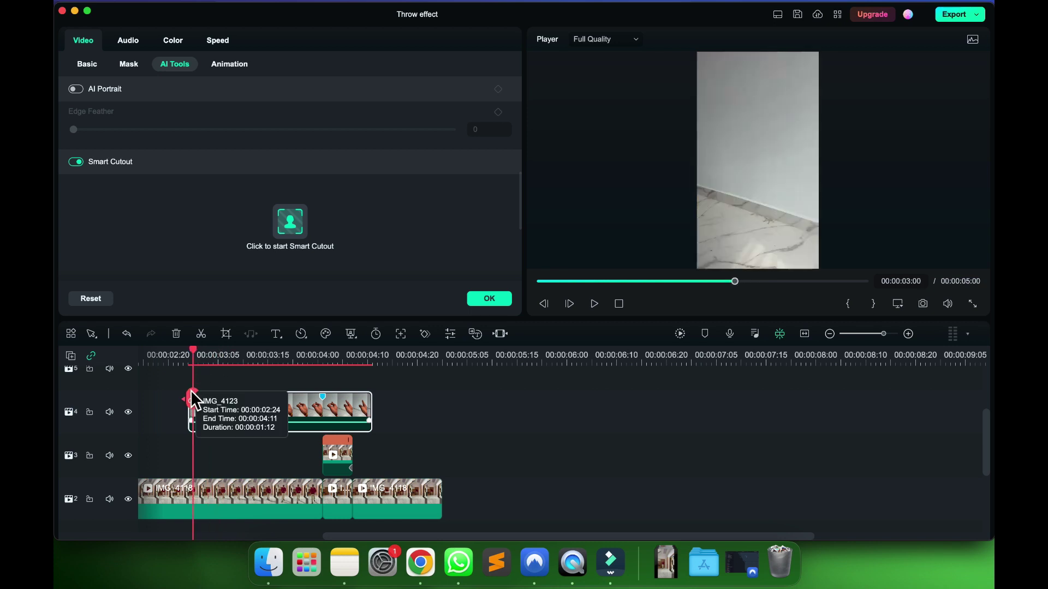
pyautogui.moveTo(194, 368); pyautogui.dragTo(205, 369)
pyautogui.scroll(-2, 234, 476)
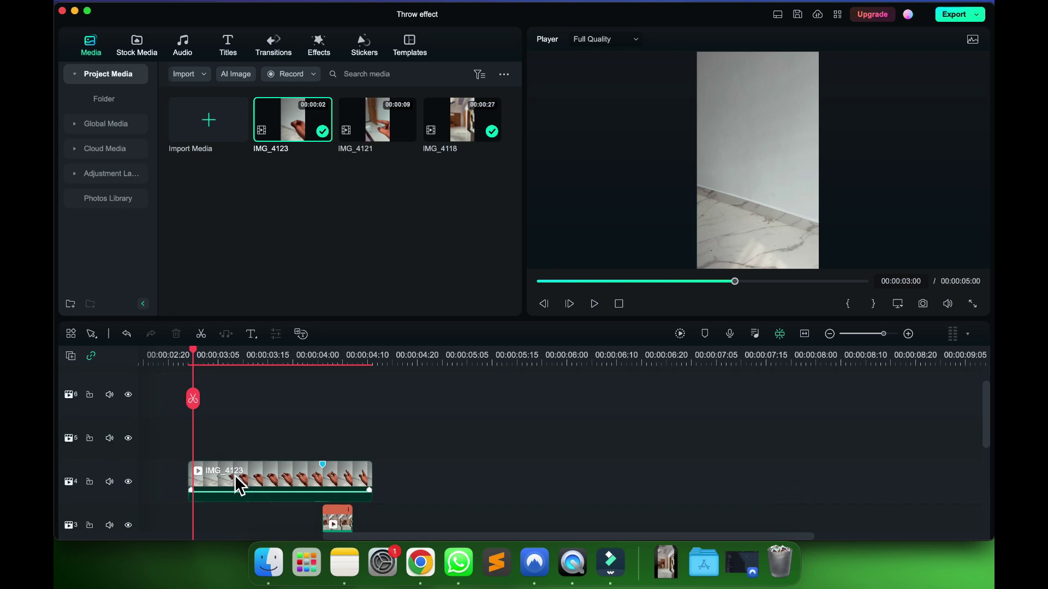
pyautogui.click(196, 368)
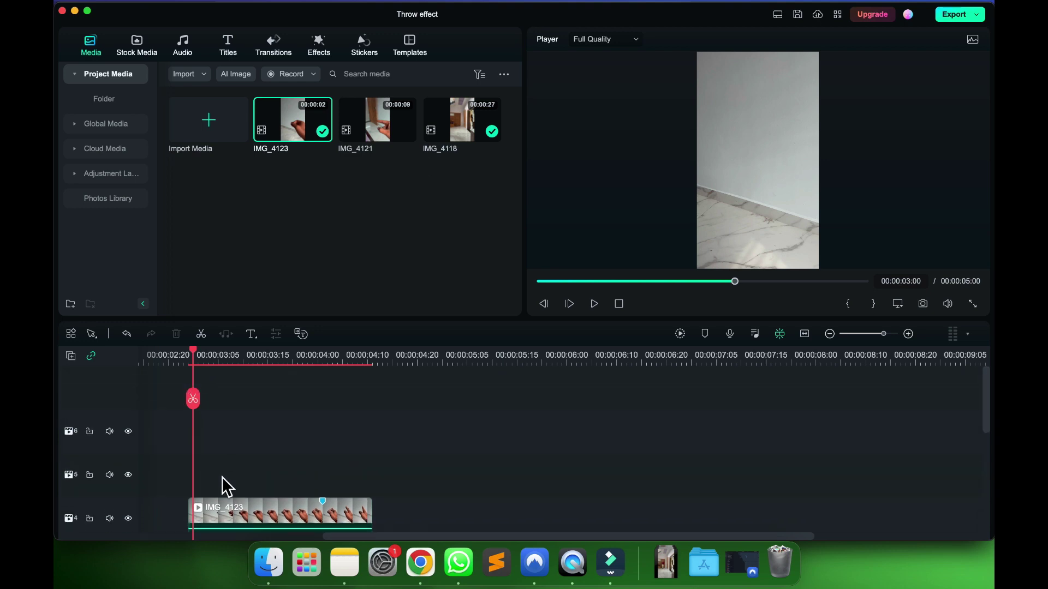
pyautogui.scroll(-3, 218, 474)
pyautogui.moveTo(192, 368); pyautogui.dragTo(198, 364)
pyautogui.click(198, 400)
pyautogui.press('super+z')
pyautogui.click(194, 440)
pyautogui.click(198, 402)
pyautogui.click(193, 441)
pyautogui.press('Delete')
# Step: Play back the throw sequence and check the hand flick against the flying man around 00:00:04:02 to 00:00:04:04
pyautogui.click(188, 365)
pyautogui.click(595, 305)
pyautogui.click(596, 306)
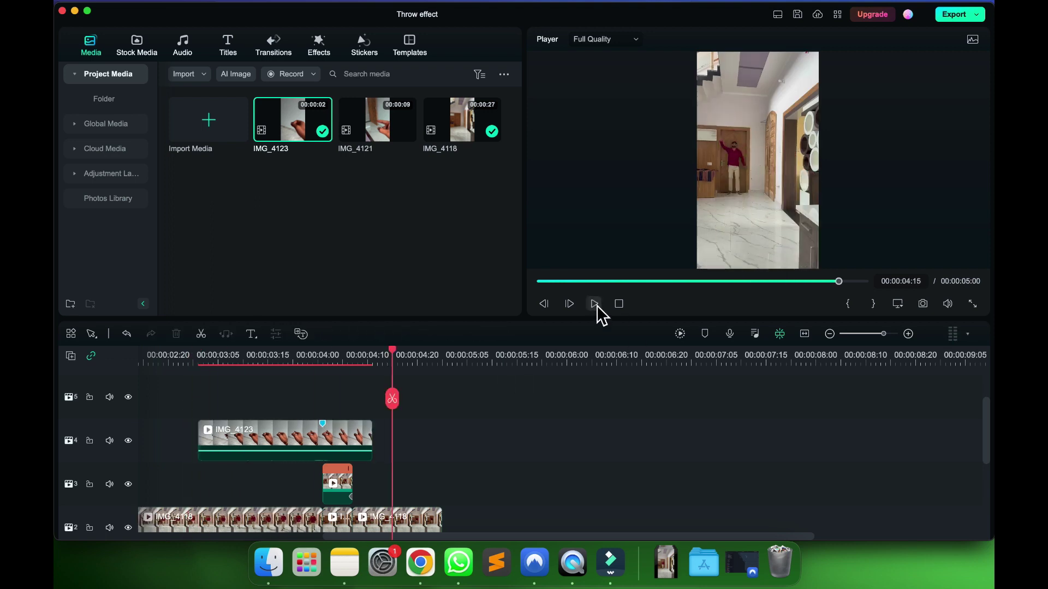
pyautogui.scroll(-2, 469, 431)
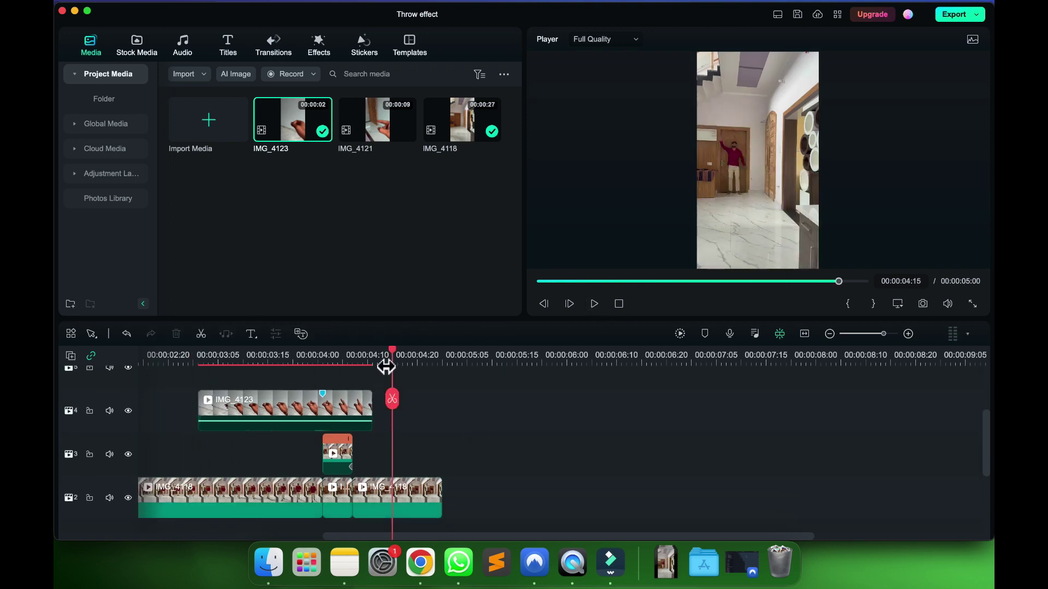
pyautogui.moveTo(396, 361); pyautogui.dragTo(332, 366)
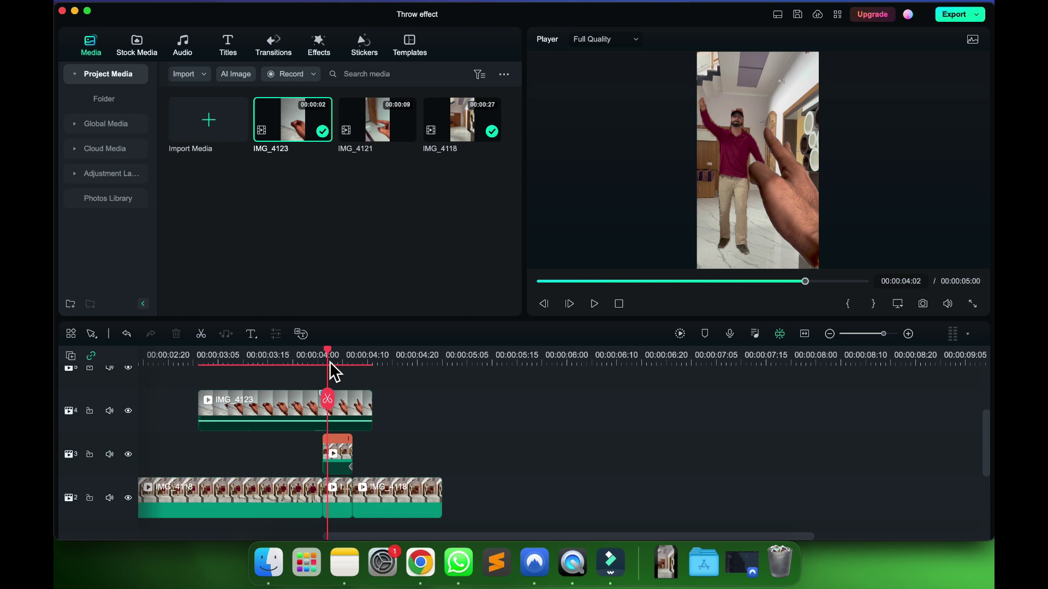
pyautogui.moveTo(331, 363)
pyautogui.mouseDown()
pyautogui.moveTo(231, 374)
pyautogui.moveTo(396, 381)
pyautogui.moveTo(241, 376)
pyautogui.moveTo(337, 375)
pyautogui.mouseUp()
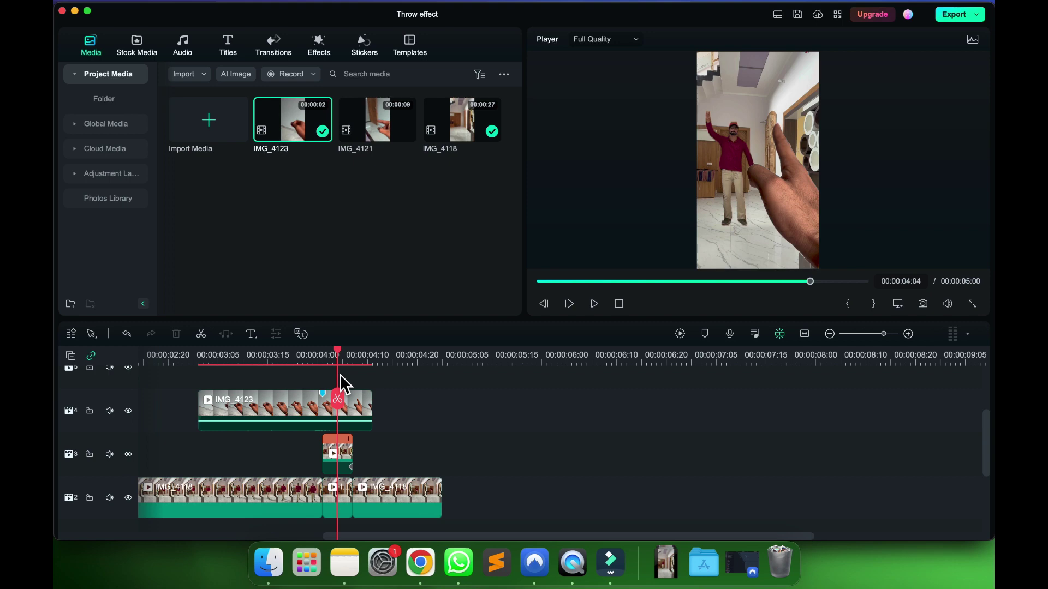